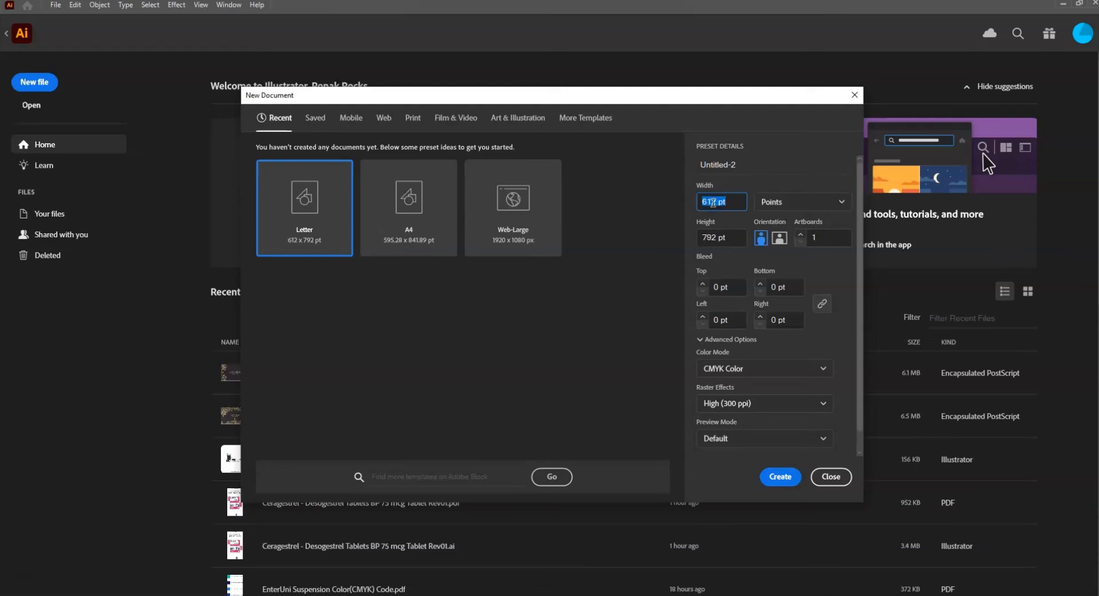
- Create a new CMYK document with an artboard 500 pt wide and 500 pt high
key("Tab")
key("Tab")
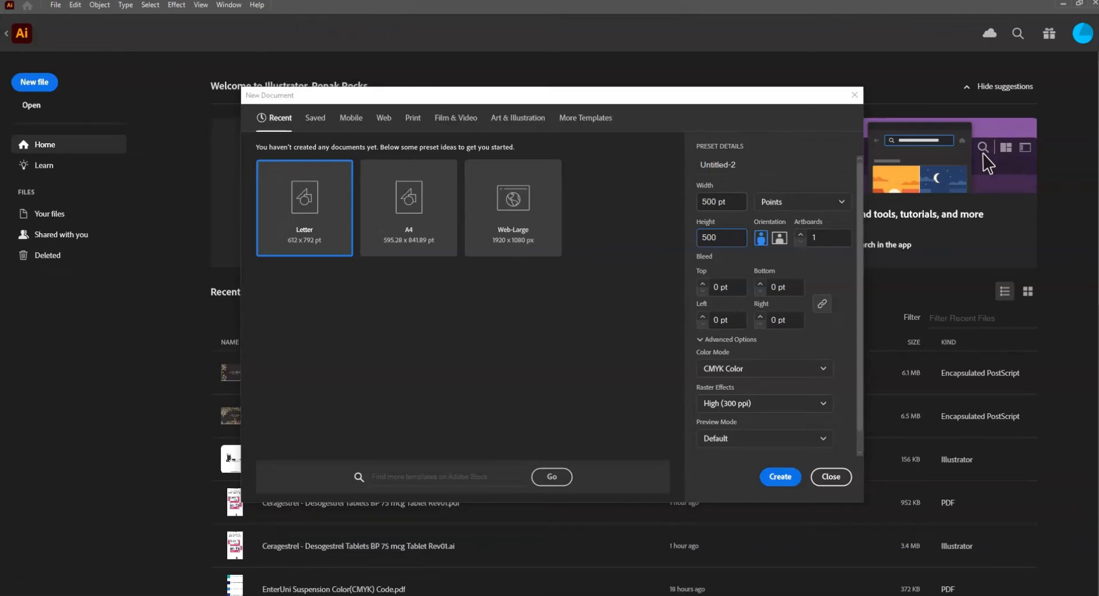
key("Return")
key("ctrl+1")
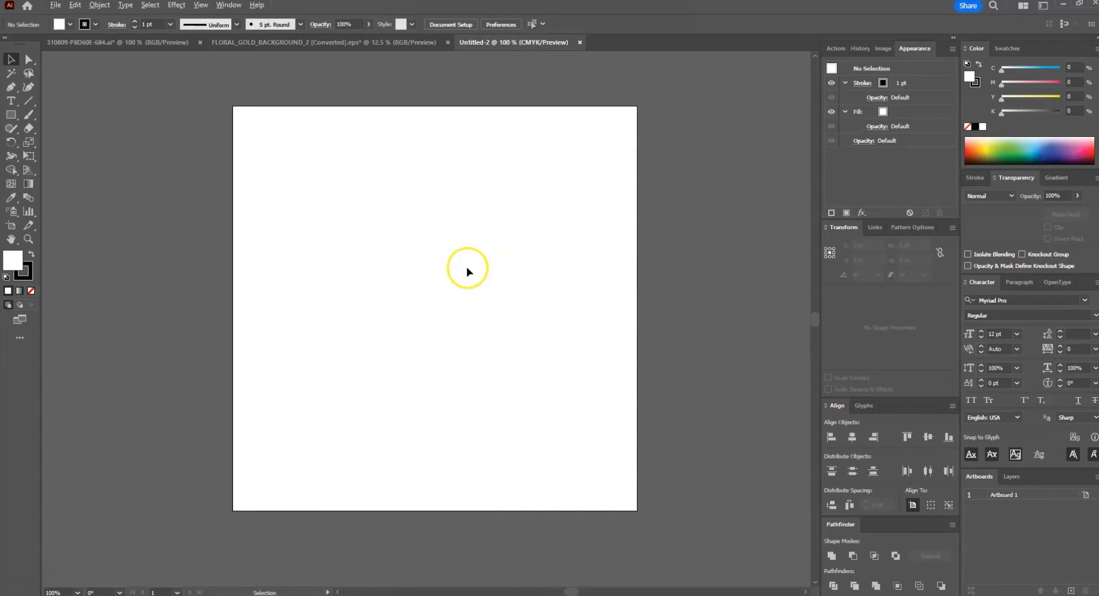
- Switch to the Downloads folder and place the second pexels wedding photo onto the new artboard
key("alt+Tab")
key("alt+Tab")
key("alt+Tab")
key("alt+Tab")
key("alt+Tab")
key("alt+Tab")
key("alt+Tab")
key("alt+Tab")
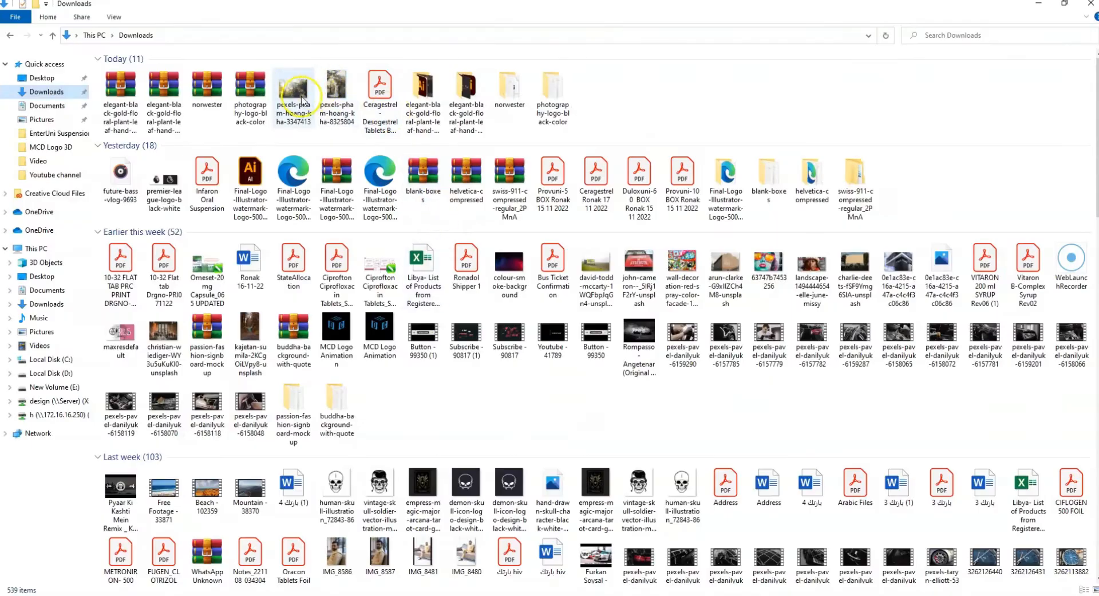
key("alt+Tab")
left_click_drag(336, 98, 342, 280)
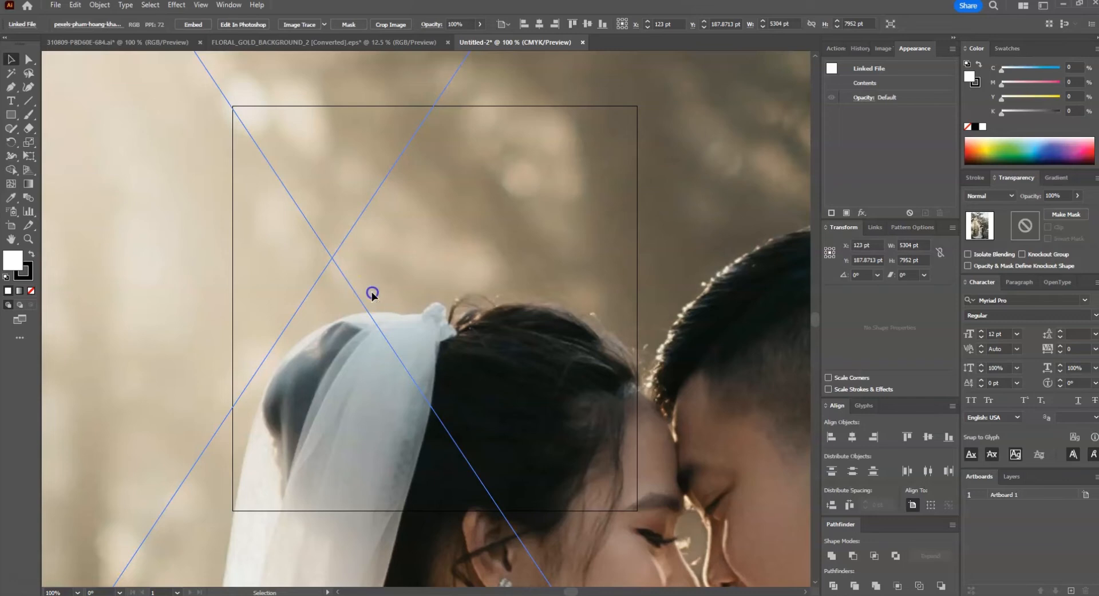
- Scale the placed photo uniformly by 50% three times, down to 663 x 994 pt
key("s")
key("Return")
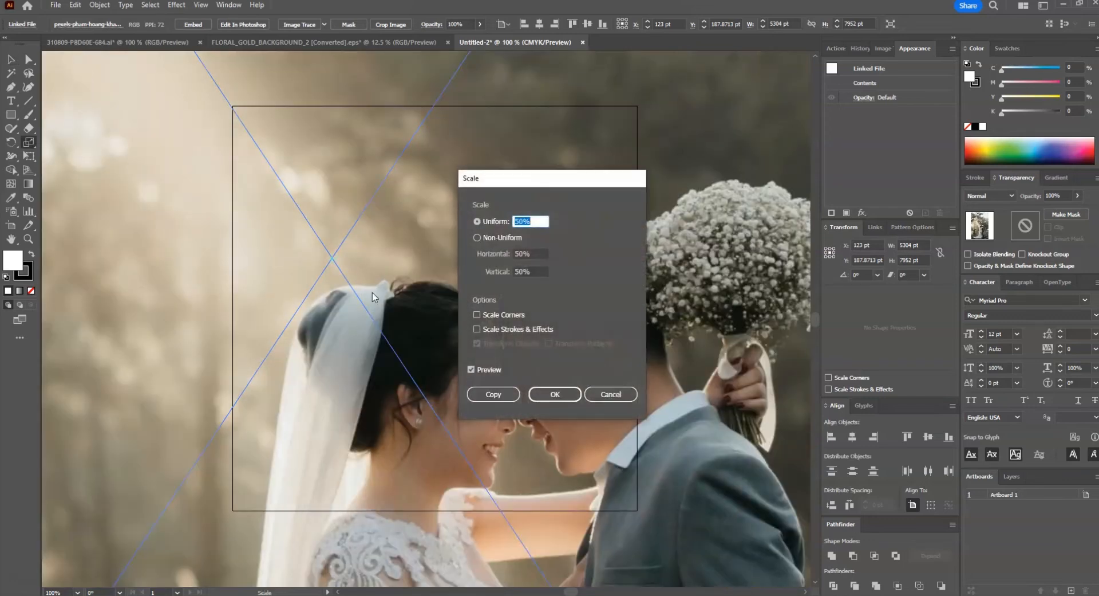
key("Return")
key("Return")
key("Return")
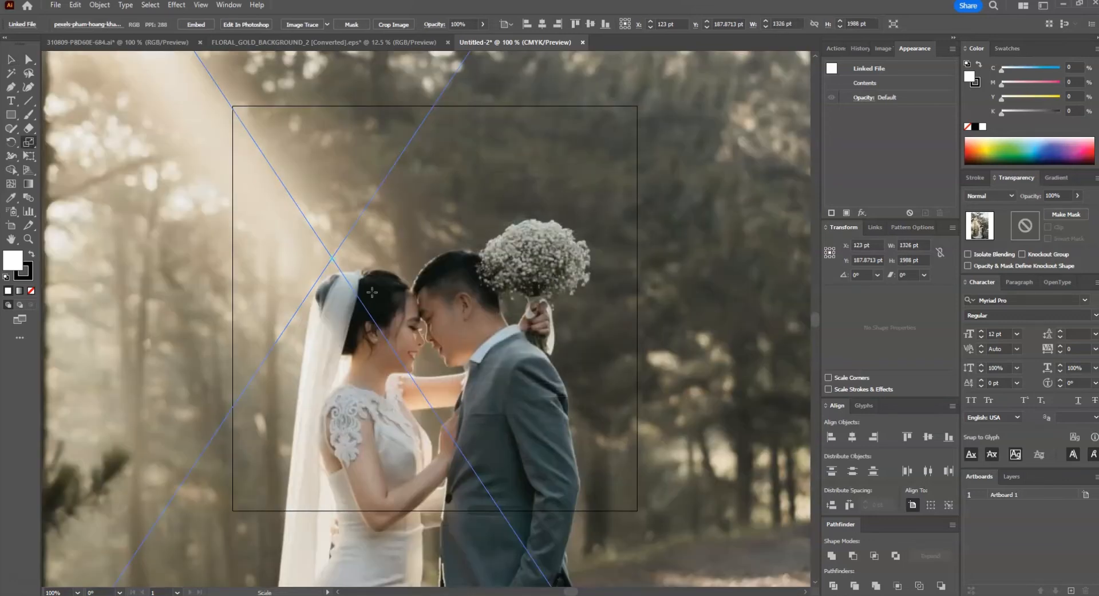
key("Return")
key("Return")
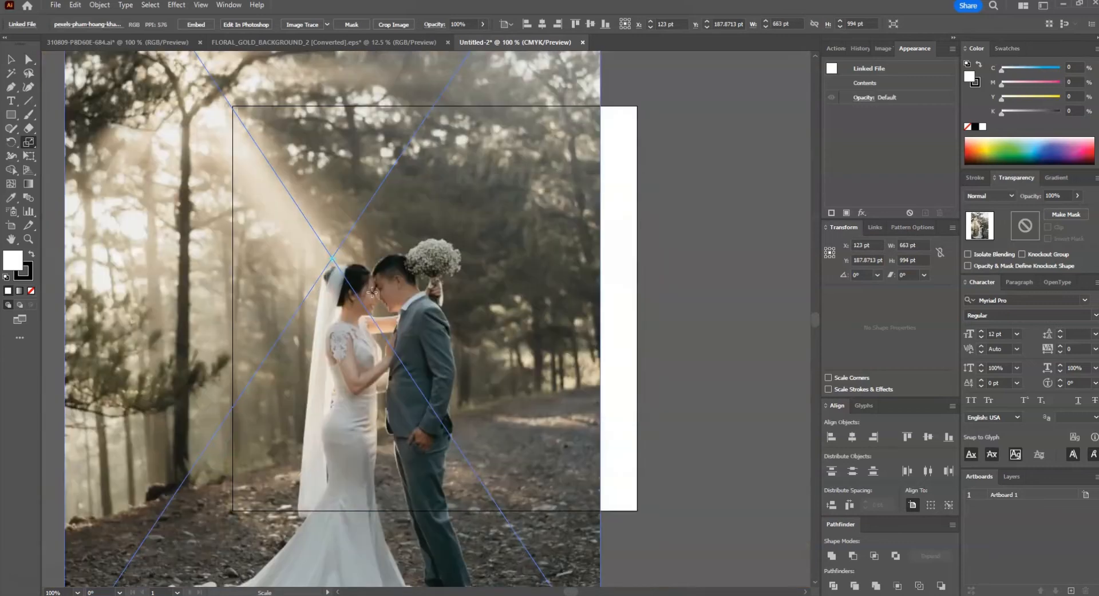
- Move the wedding photo off the artboard so it sits beside its left edge
key("v")
left_click(692, 286)
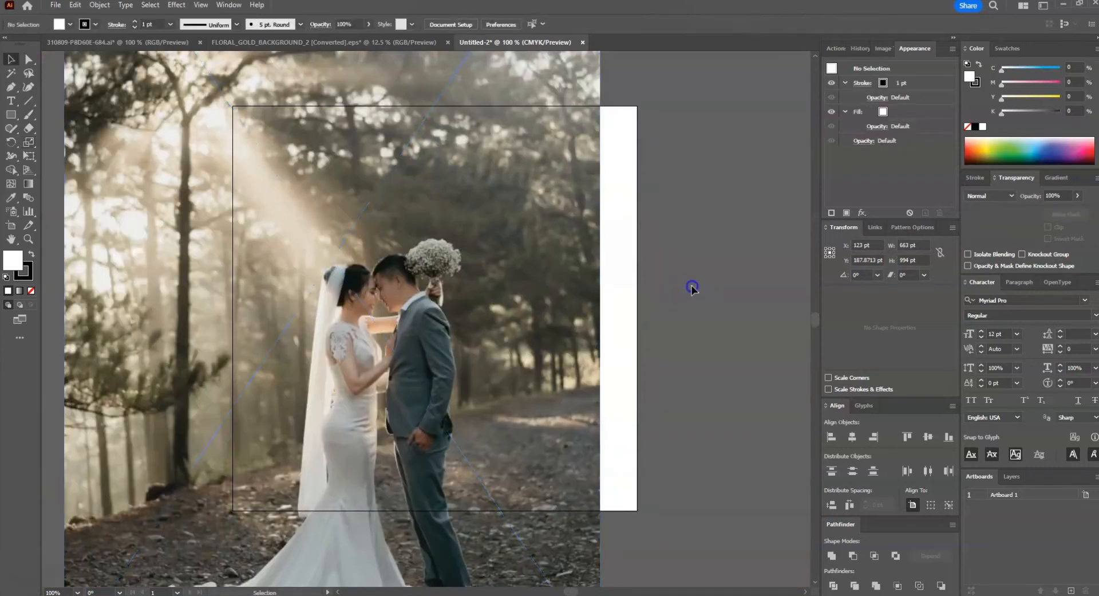
left_click(592, 314)
scroll(593, 316, "down", 1)
left_click_drag(597, 298, 325, 303)
- Draw a 500 x 500 pt rectangle and centre it horizontally and vertically on the artboard
left_click(472, 321)
key("m")
left_click(479, 320)
key("Return")
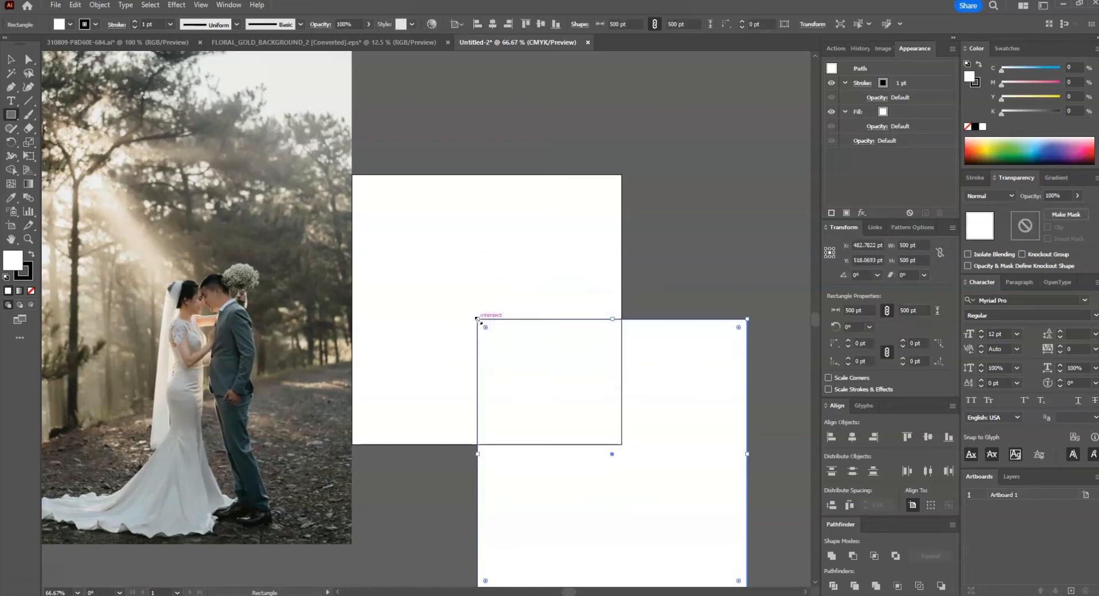
key("v")
key("F2")
key("F3")
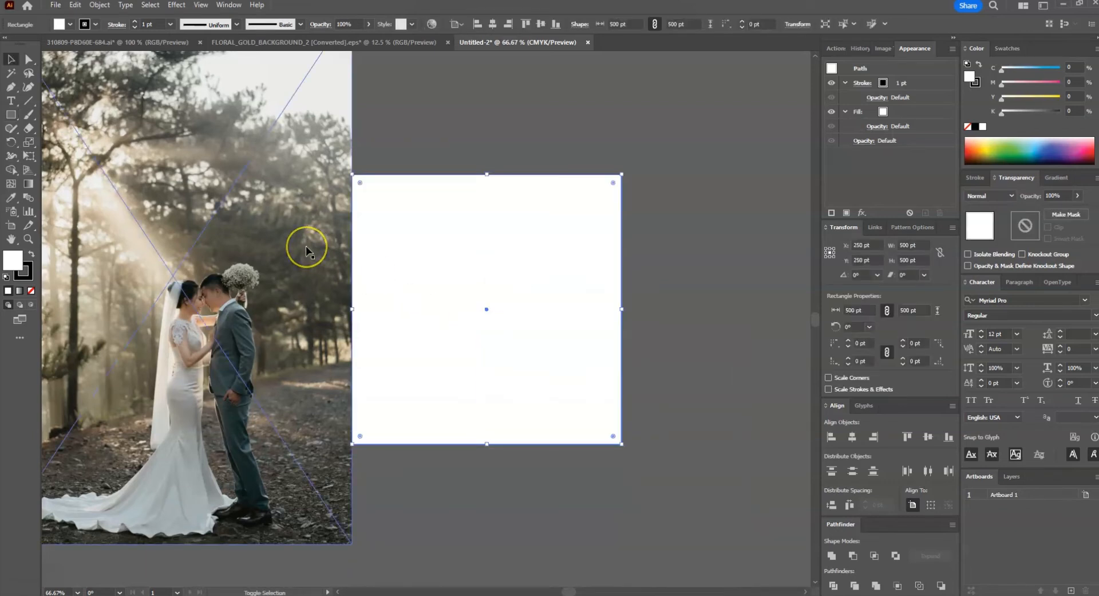
- Centre the photo on the square and clip it to the square with a clipping mask
left_click(307, 248, "shift")
left_click(436, 267)
key("F2")
key("F3")
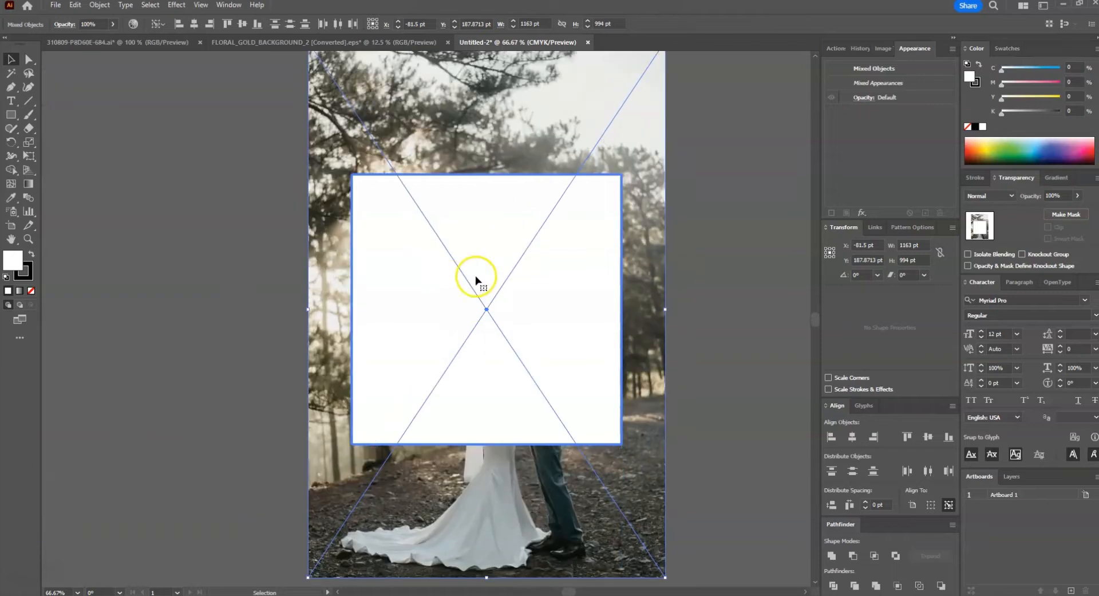
key("ctrl+7")
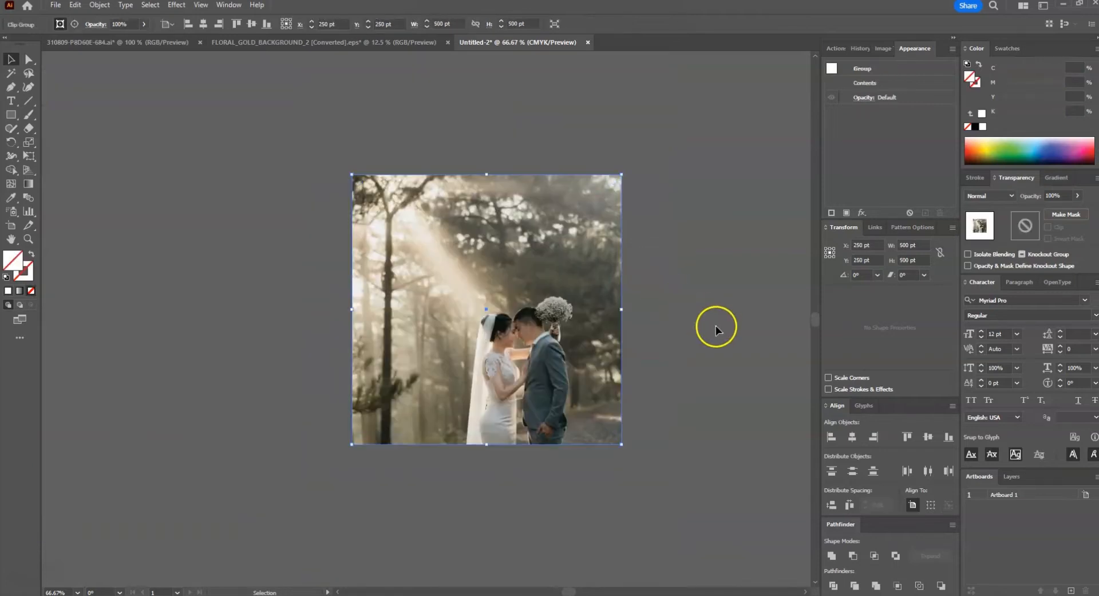
- Reposition the photo inside the clipping square and enlarge it proportionally to about 959 x 1438 pt
left_click(723, 332)
key("a")
left_click_drag(540, 341, 440, 252)
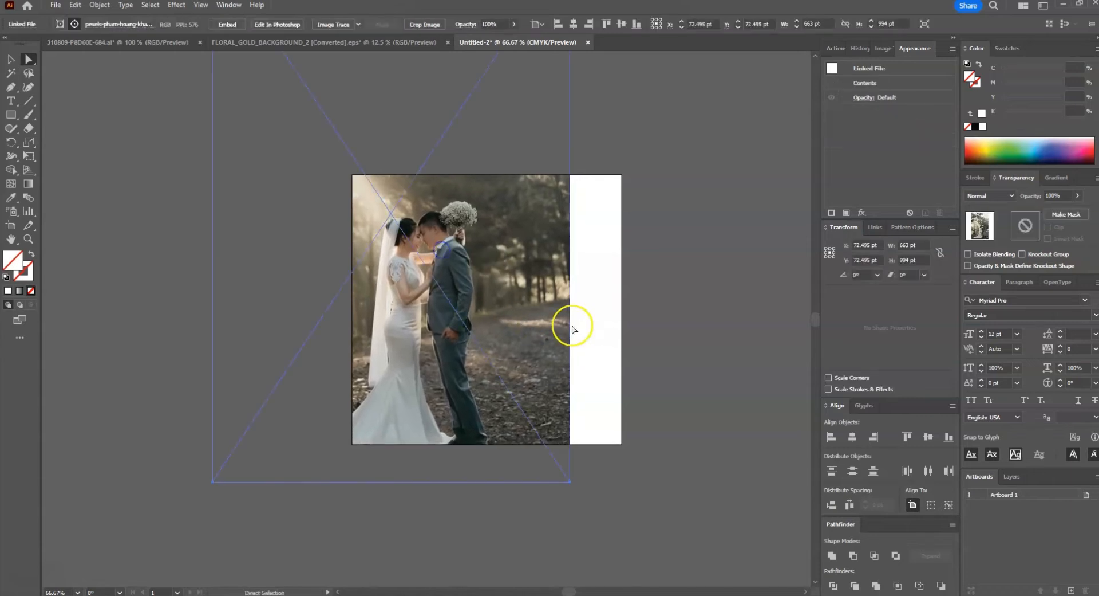
key("v")
left_click_drag(570, 214, 631, 267)
left_click_drag(214, 211, 112, 252)
left_click_drag(446, 321, 481, 297)
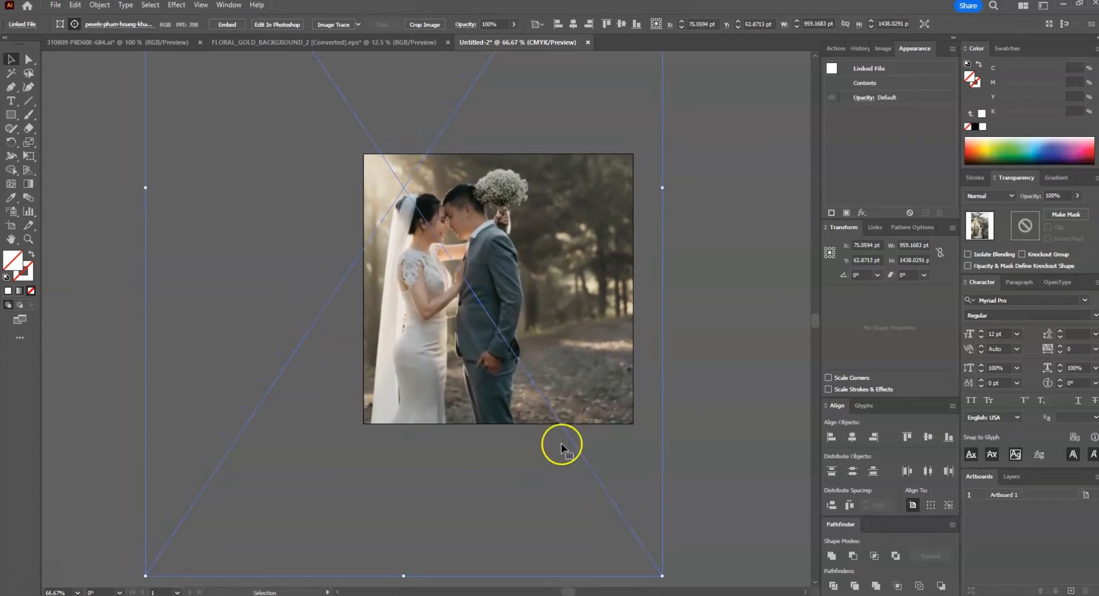
- Enlarge the clipped photo to about 1002 x 1502 pt and shift it so the couple fills the left half of the square
scroll(370, 422, "down", 1)
left_click_drag(197, 544, 175, 564)
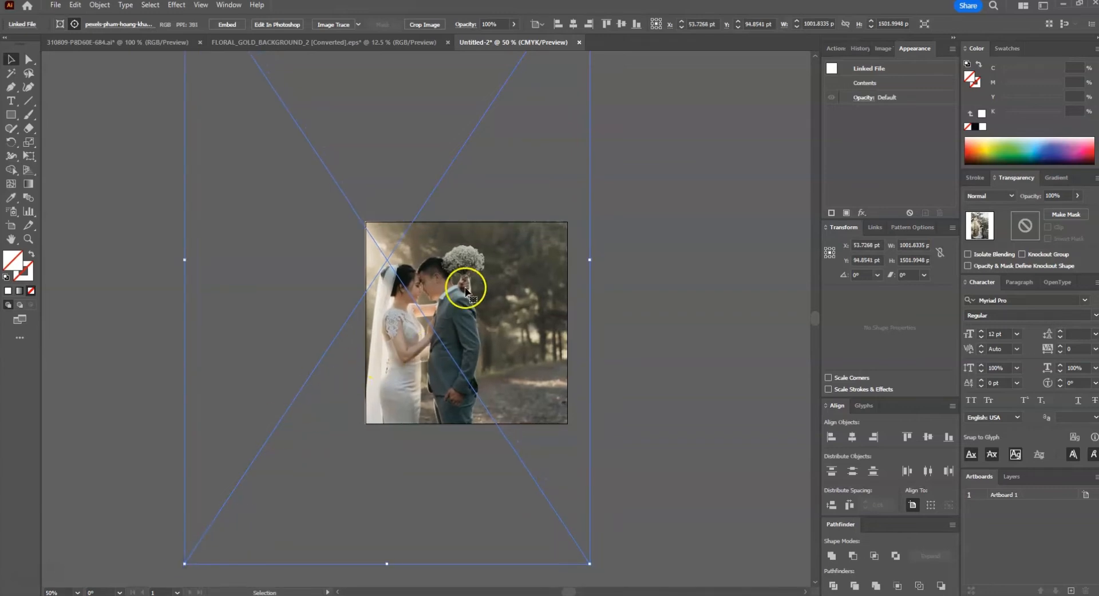
scroll(454, 317, "up", 2)
left_click_drag(402, 337, 414, 302)
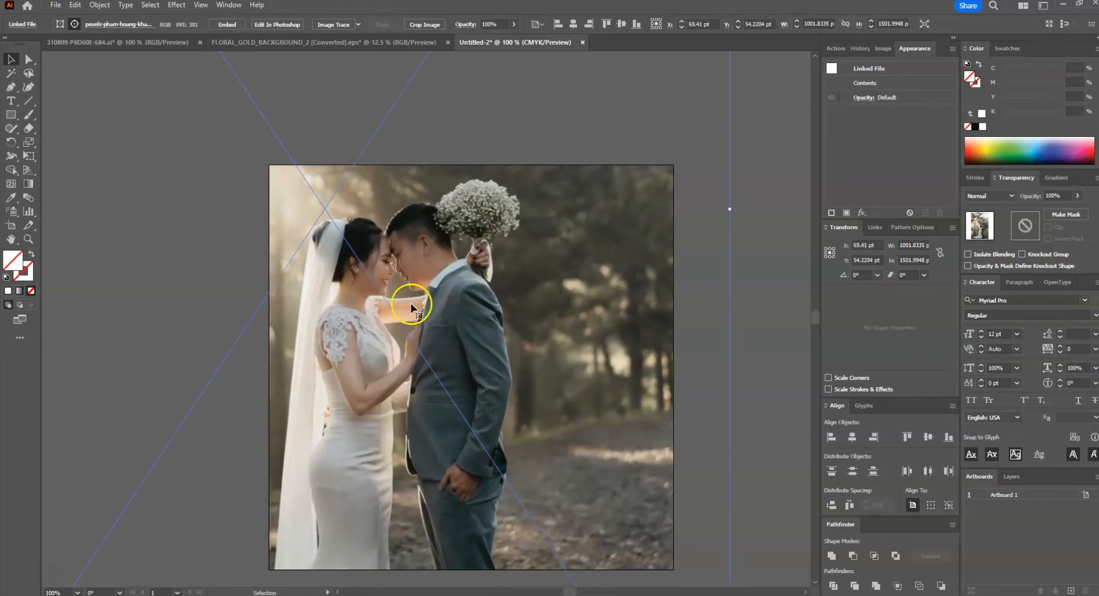
scroll(410, 304, "down", 1)
left_click(638, 372)
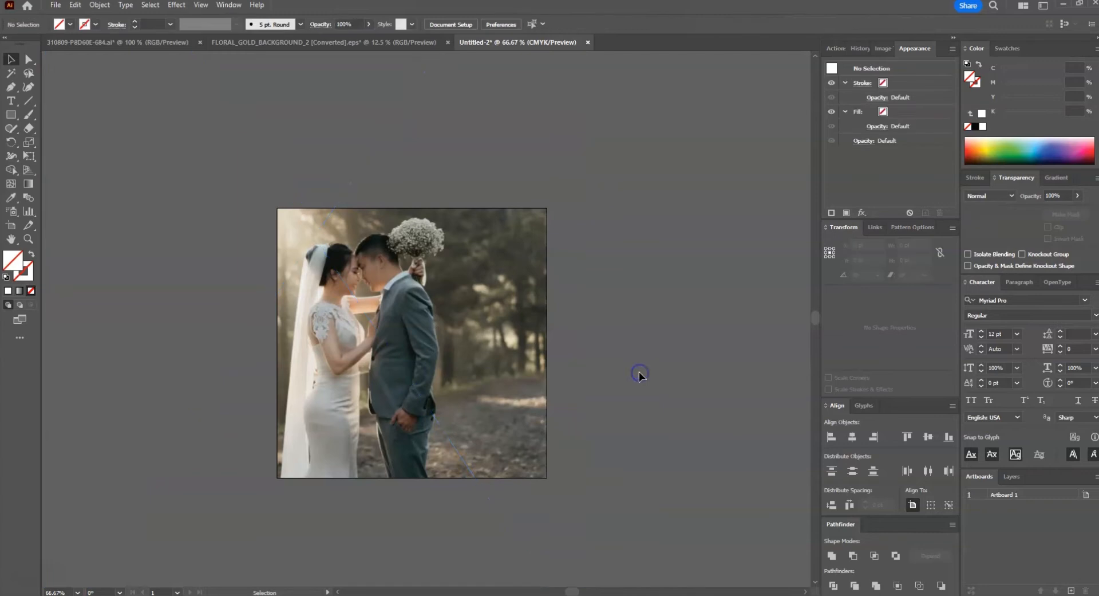
- Duplicate the clipped photo in place and reshape the front copy's mask into an upper-left triangle with its right corner at about X 426 pt
left_click(548, 294)
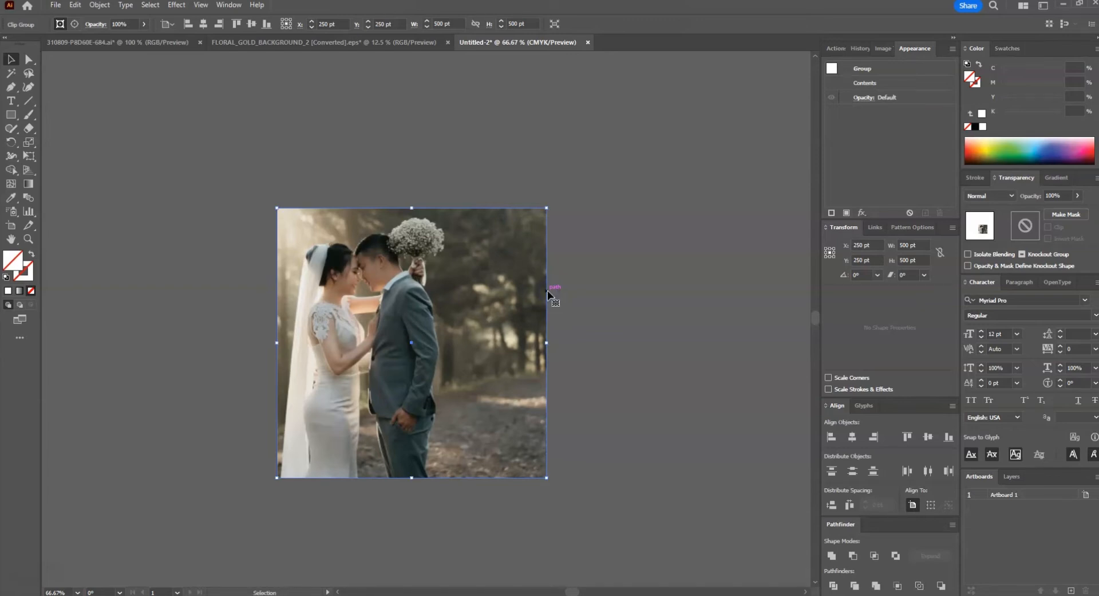
left_click(646, 390)
key("a")
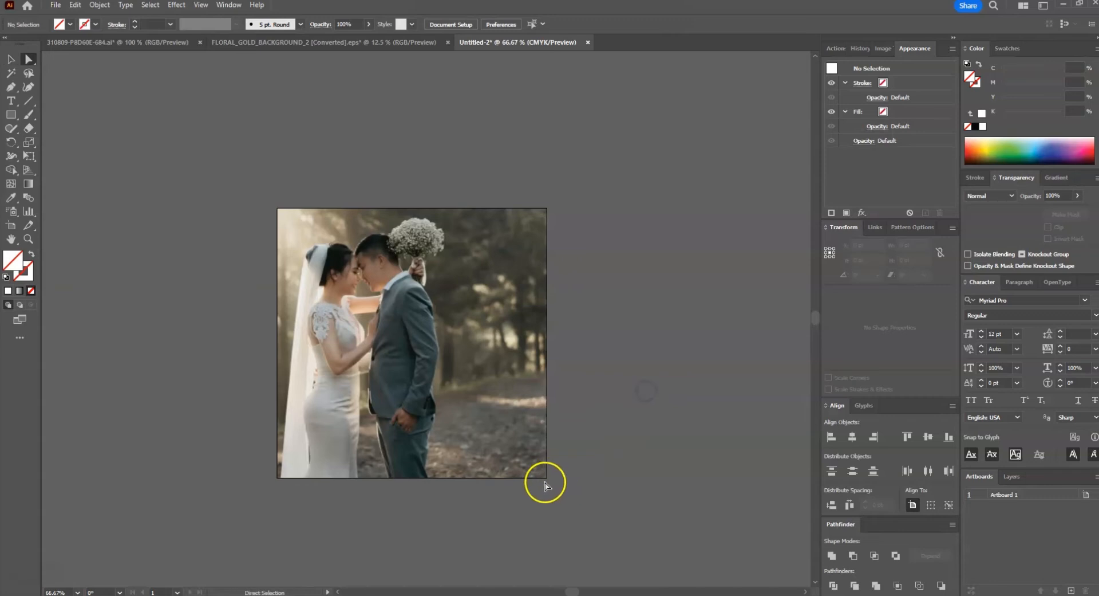
left_click_drag(546, 479, 278, 479)
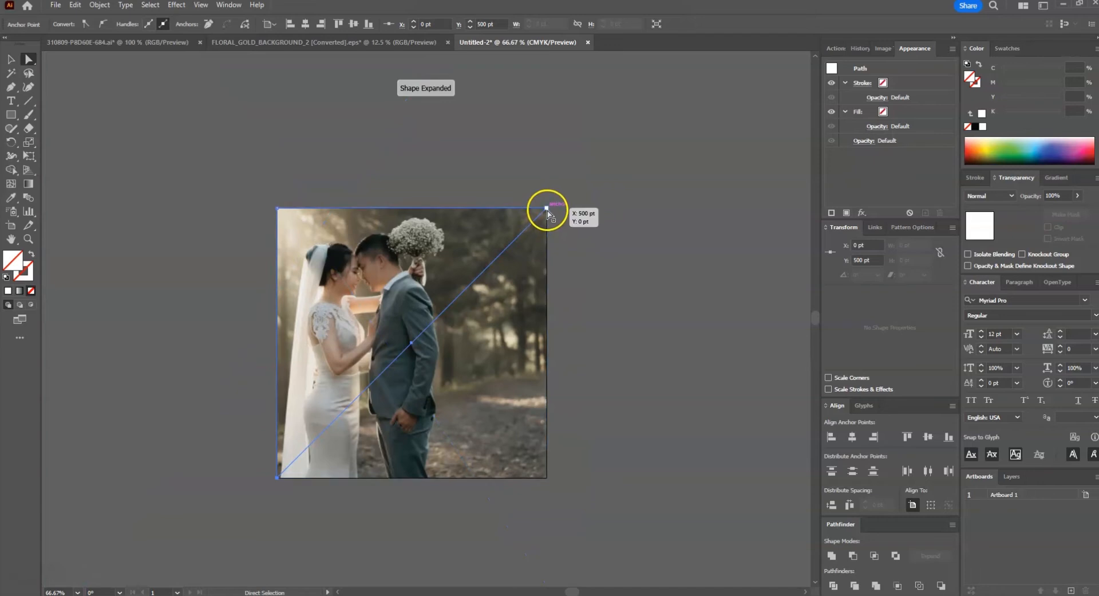
left_click_drag(548, 209, 506, 208)
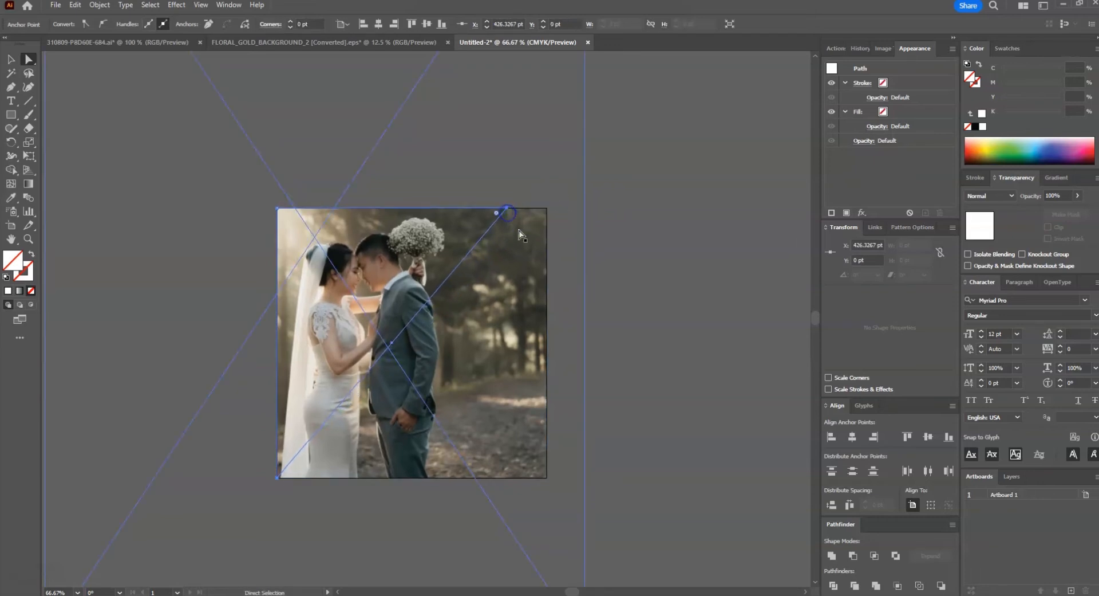
left_click(649, 315)
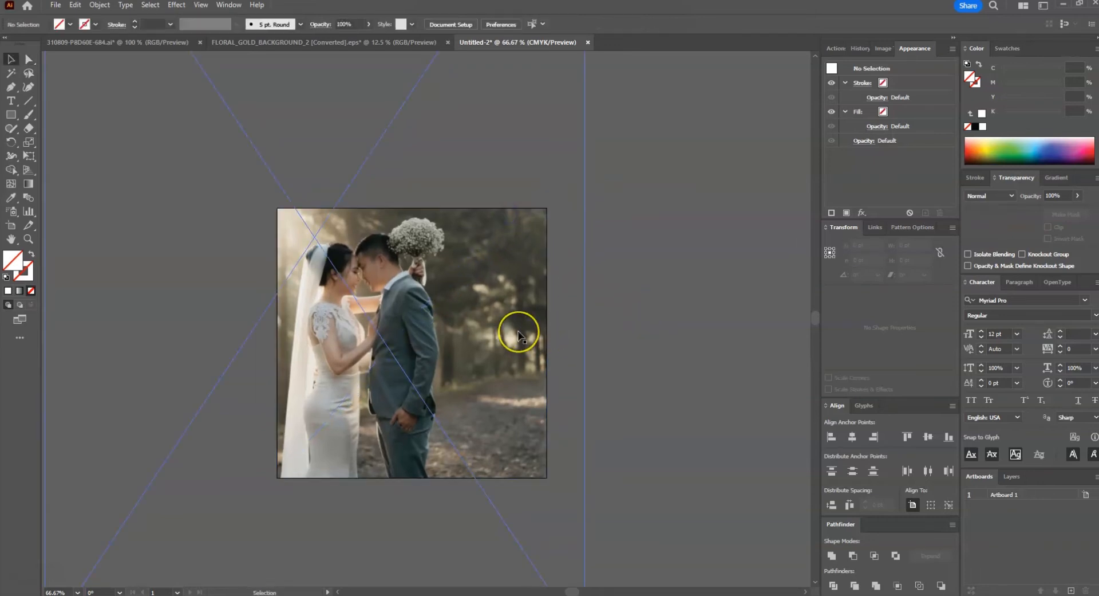
left_click_drag(519, 330, 607, 422)
key("ctrl+z")
left_click(651, 345)
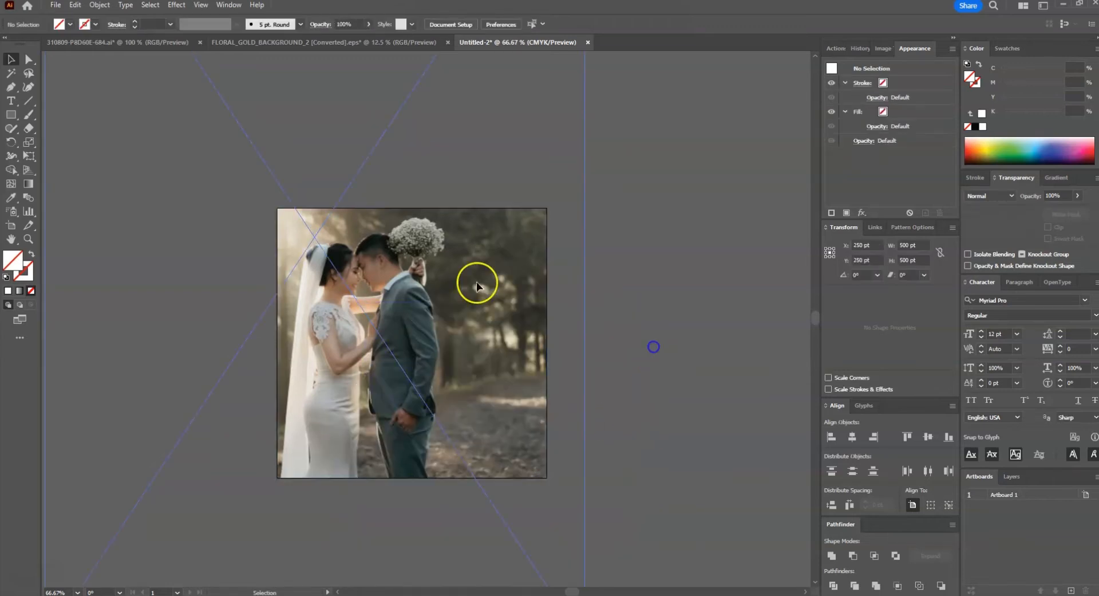
left_click(417, 260)
left_click(672, 285)
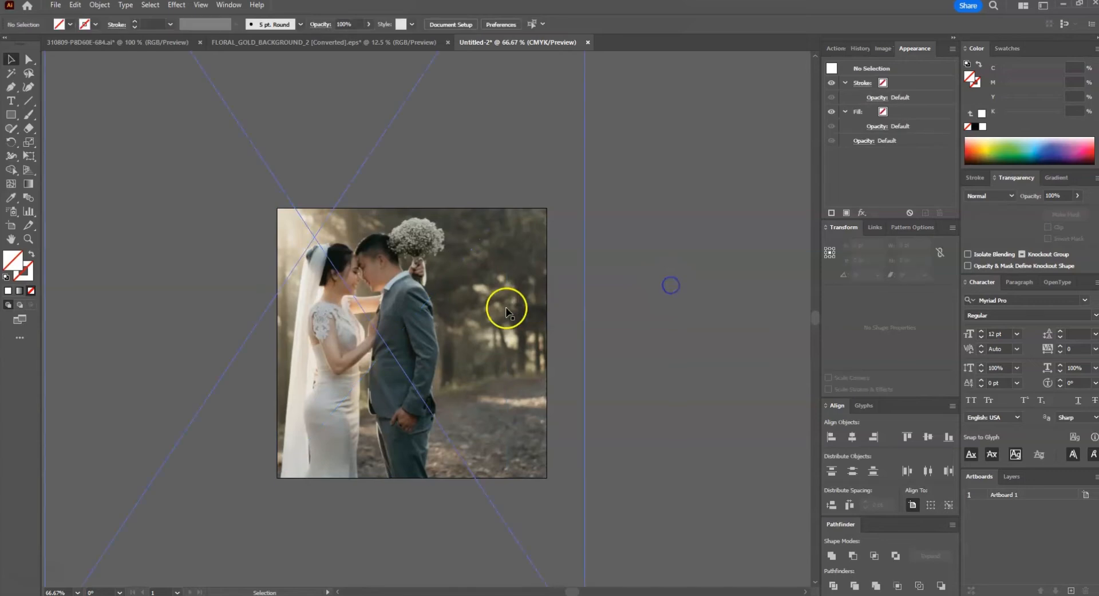
- Move the triangular clipped photo off the artboard, beside the left edge of the full square photo
left_click_drag(405, 246, 162, 274)
left_click(380, 288)
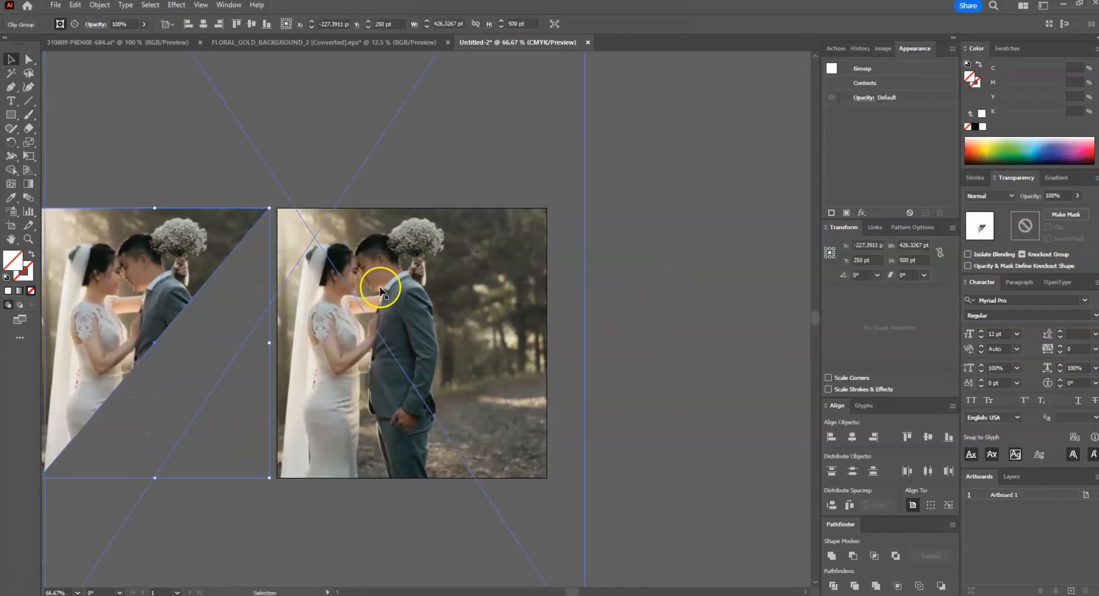
left_click_drag(388, 310, 531, 311)
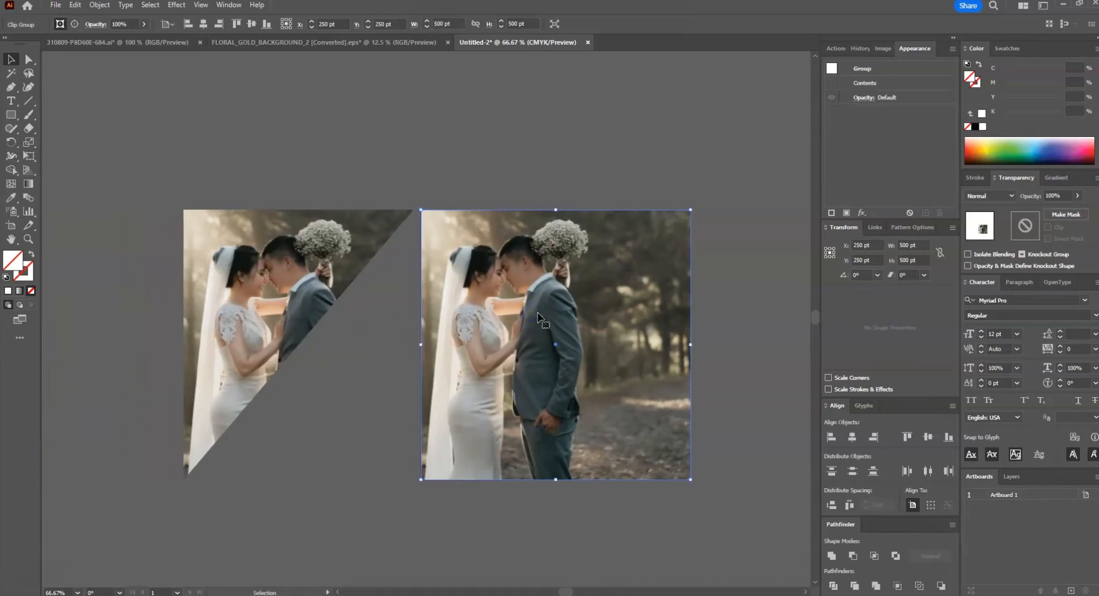
- Isolate the square clip group and draw a 500 x 500 pt rectangle inside it that covers the whole photo
double_click(538, 314)
key("m")
left_click_drag(470, 240, 688, 456)
key("v")
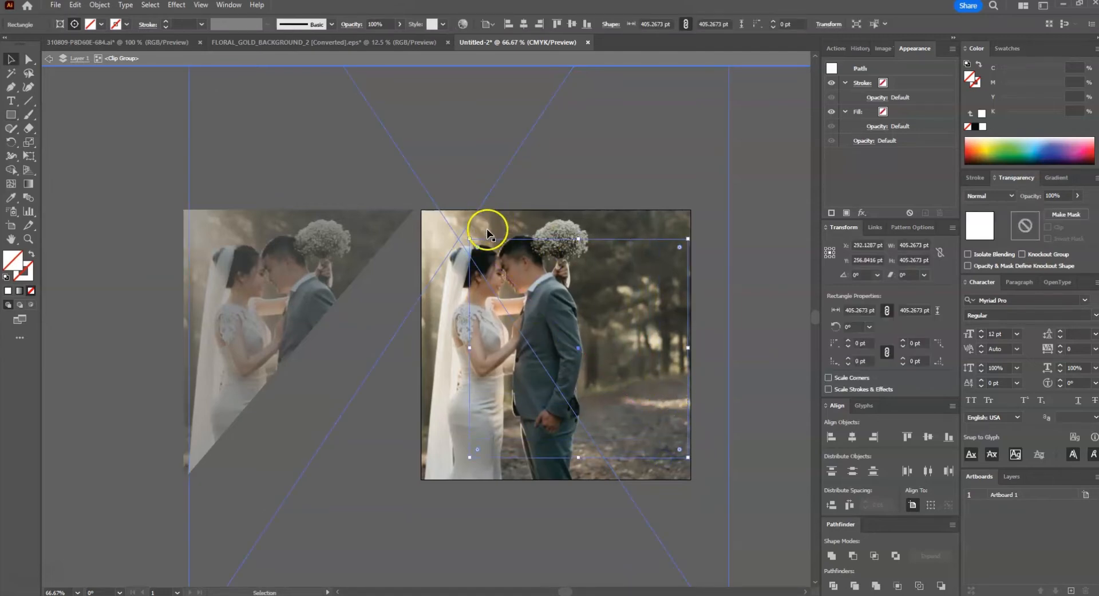
left_click_drag(470, 239, 421, 209)
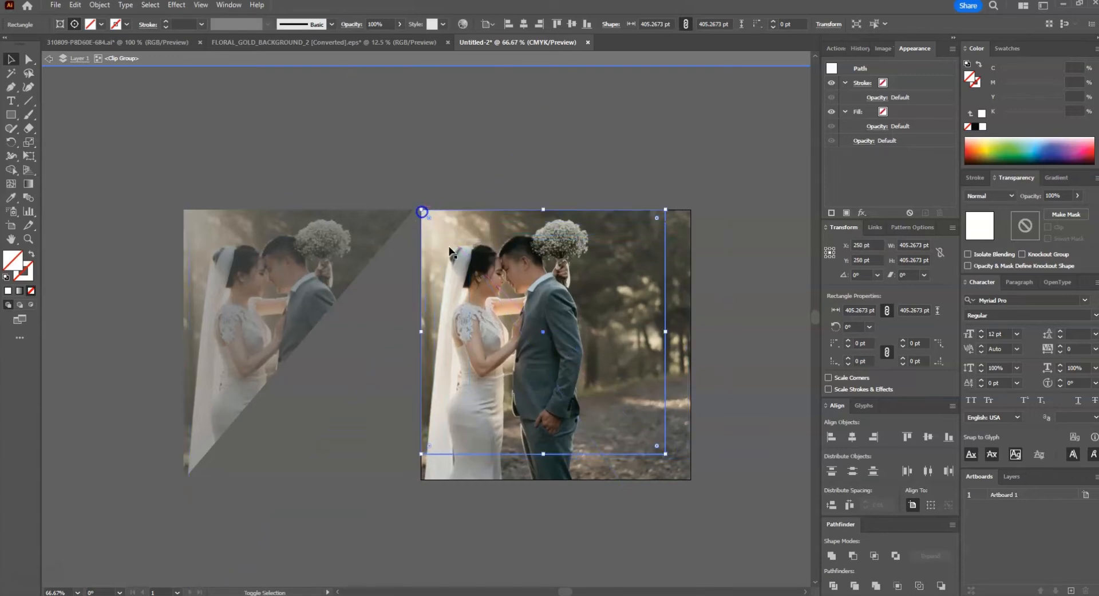
left_click_drag(666, 454, 691, 479)
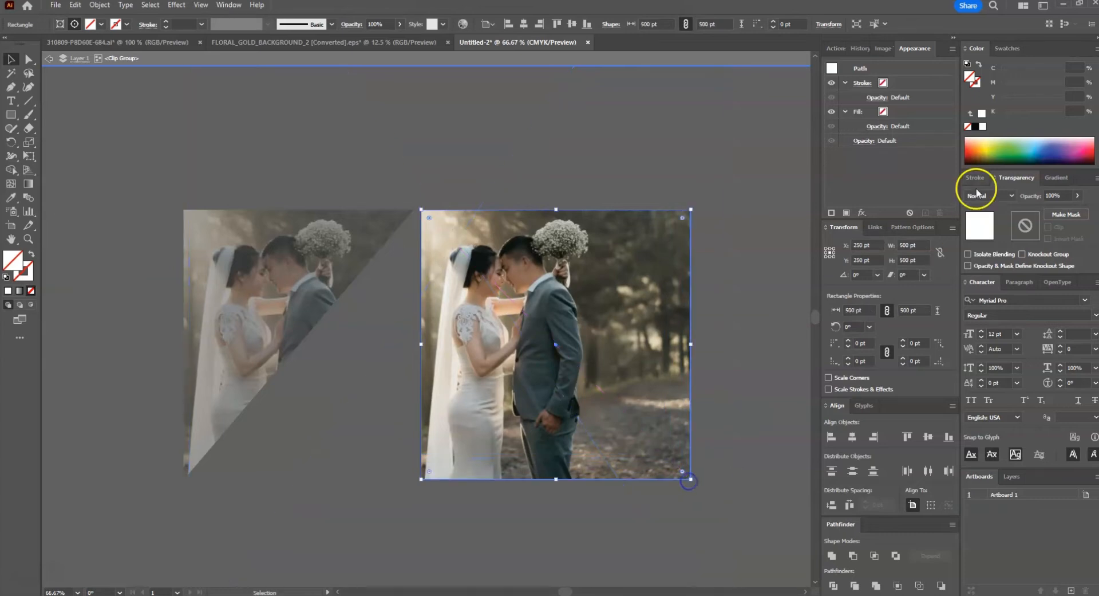
- Fill the covering rectangle with white and set its opacity to 25%
left_click(976, 126)
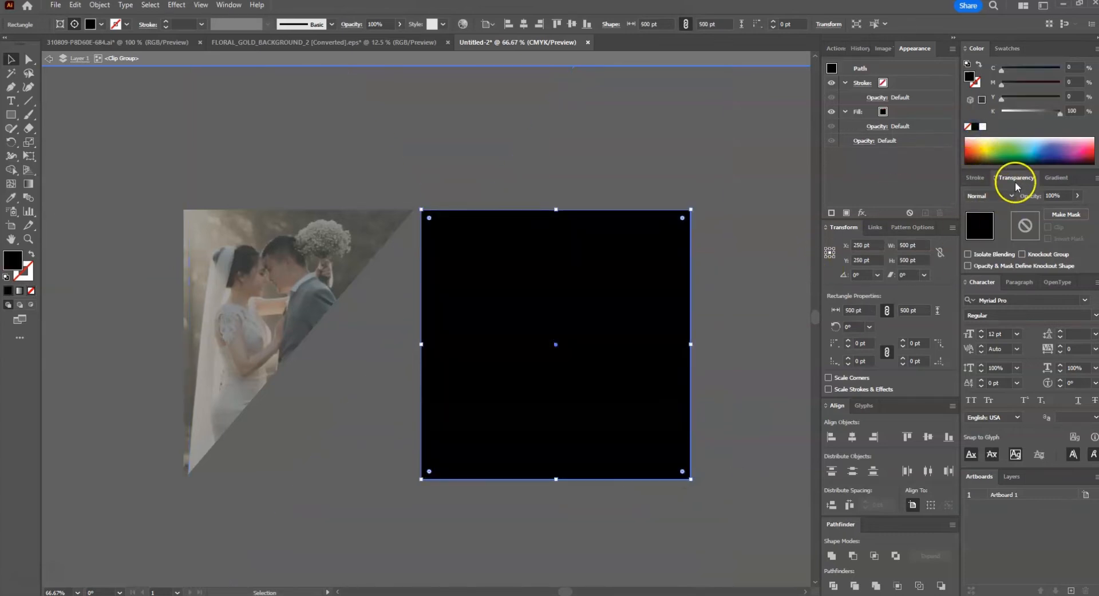
left_click(983, 126)
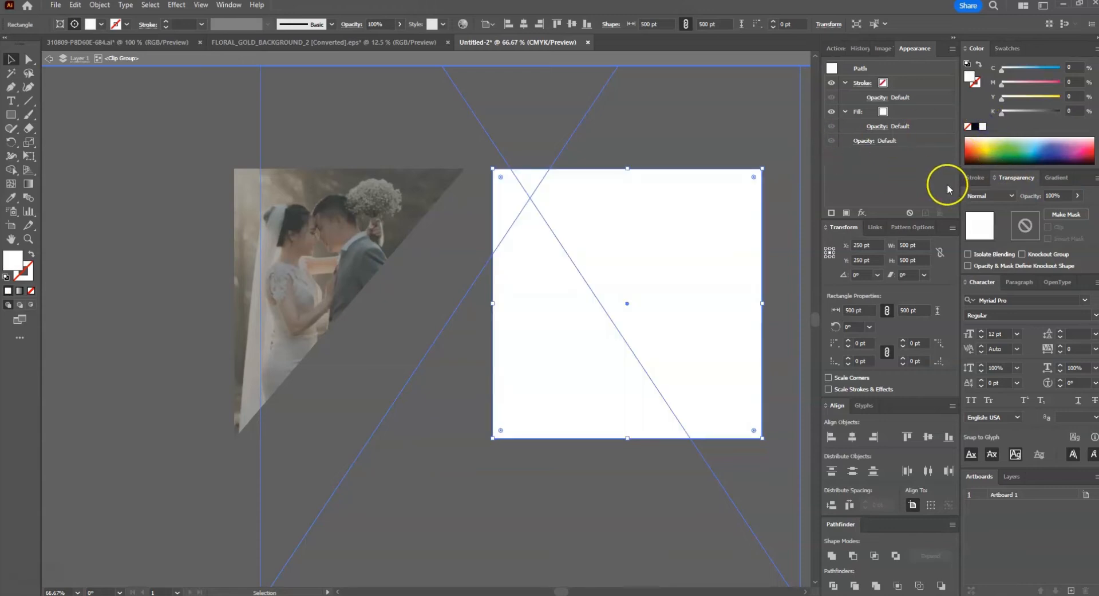
left_click_drag(1066, 196, 1021, 197)
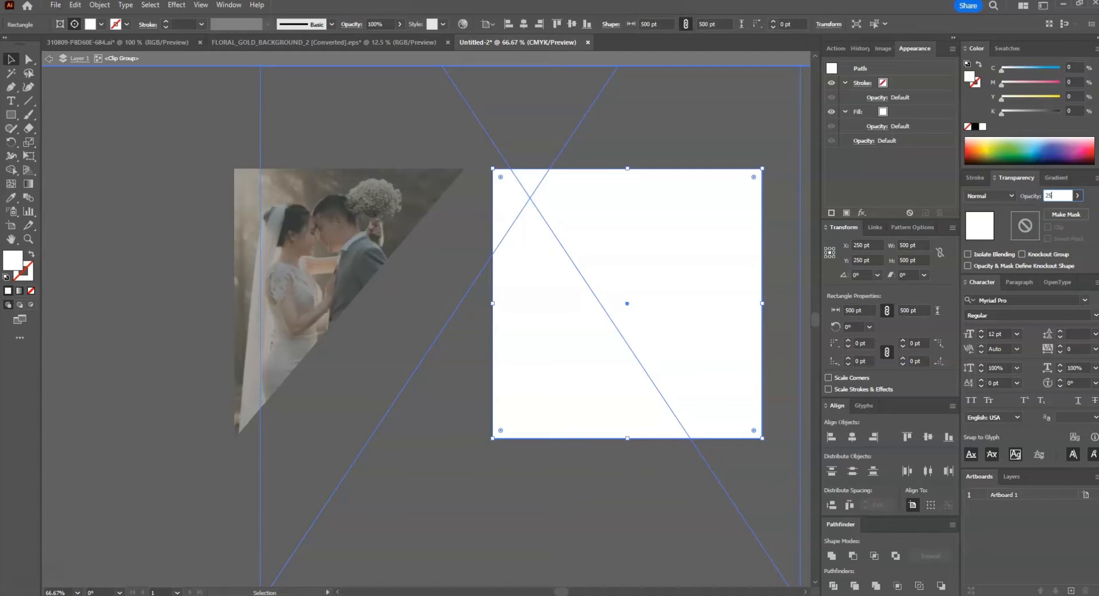
key("Return")
scroll(527, 245, "down", 1)
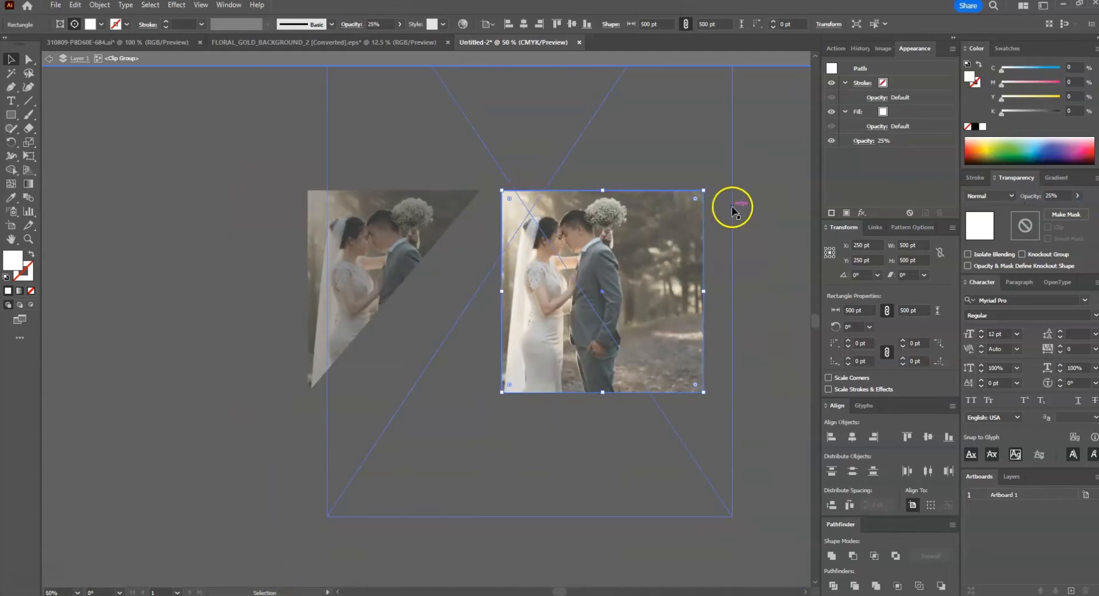
- Exit isolation and align the triangular photo to the artboard's left edge, over the faded square photo
left_click(749, 205)
left_click_drag(738, 254, 643, 257)
left_click(344, 230)
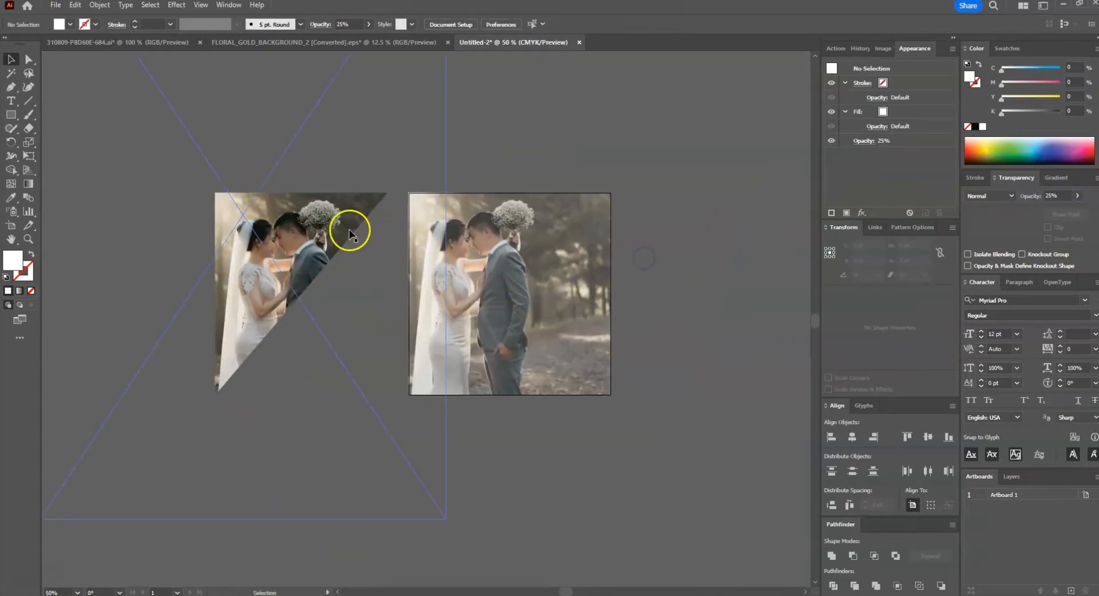
left_click(832, 436)
scroll(623, 208, "up", 2)
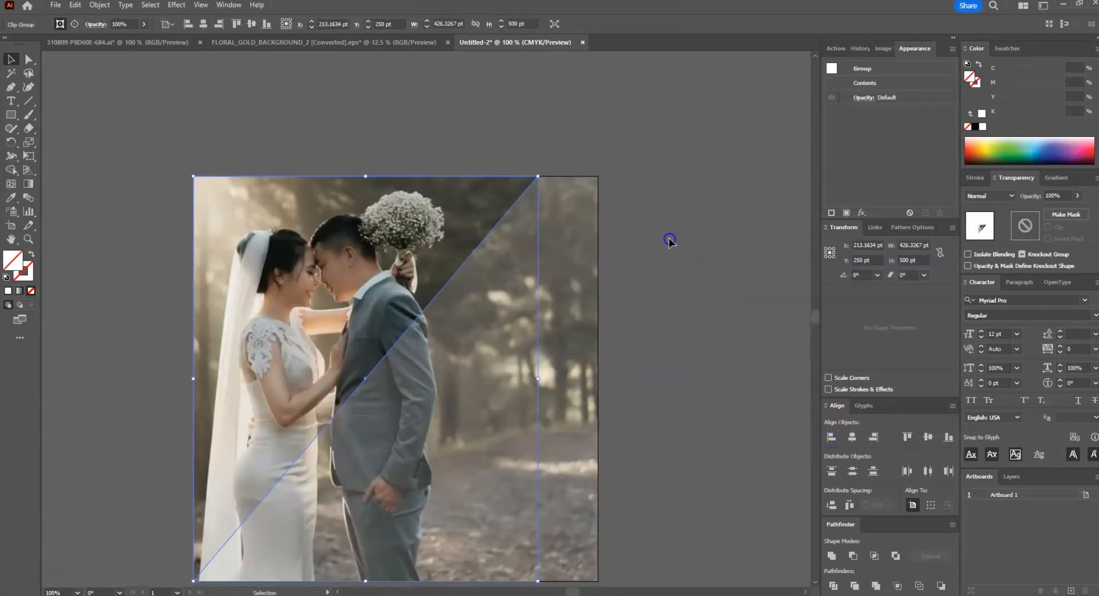
- Reshape the triangular photo's clipping path: move its upper-right corner to about X 472 pt and its lower corner rightward along the artboard's lower edge
key("a")
left_click(670, 238)
left_click_drag(536, 177, 575, 177)
scroll(575, 178, "down", 1)
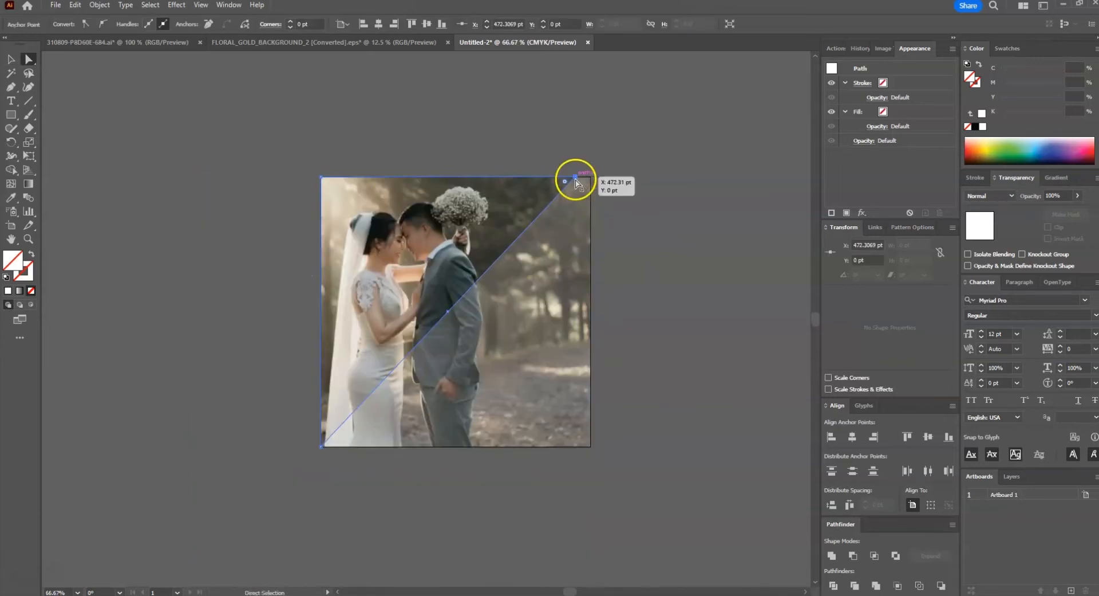
left_click_drag(324, 450, 356, 453)
left_click(469, 448)
key("v")
scroll(540, 238, "up", 1)
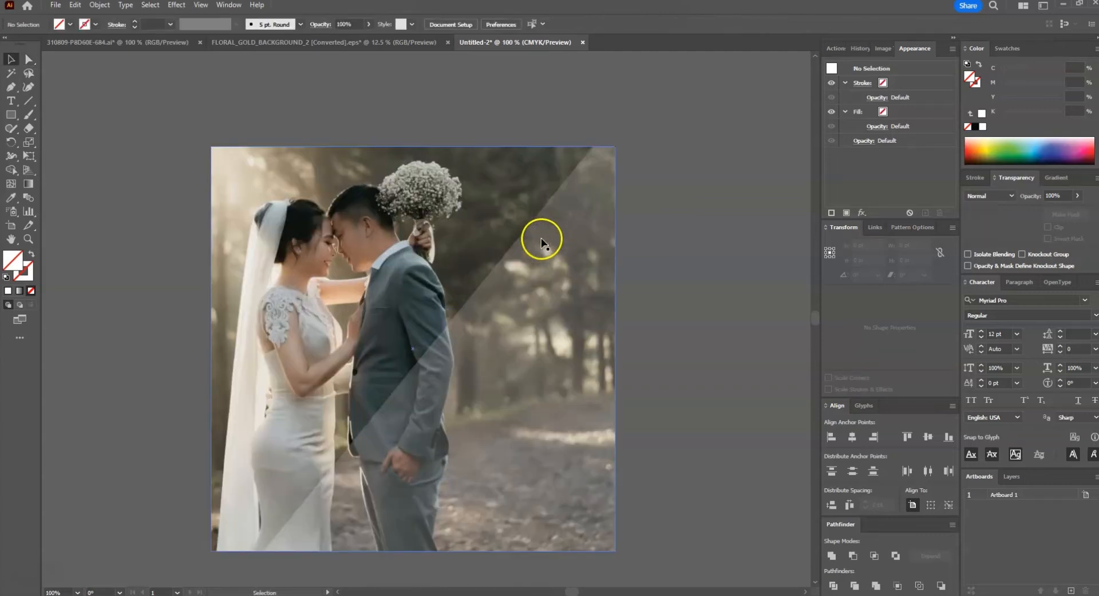
- Set the white rectangle over the square background photo to 75% opacity, after trying 45%
left_click(541, 241)
key("a")
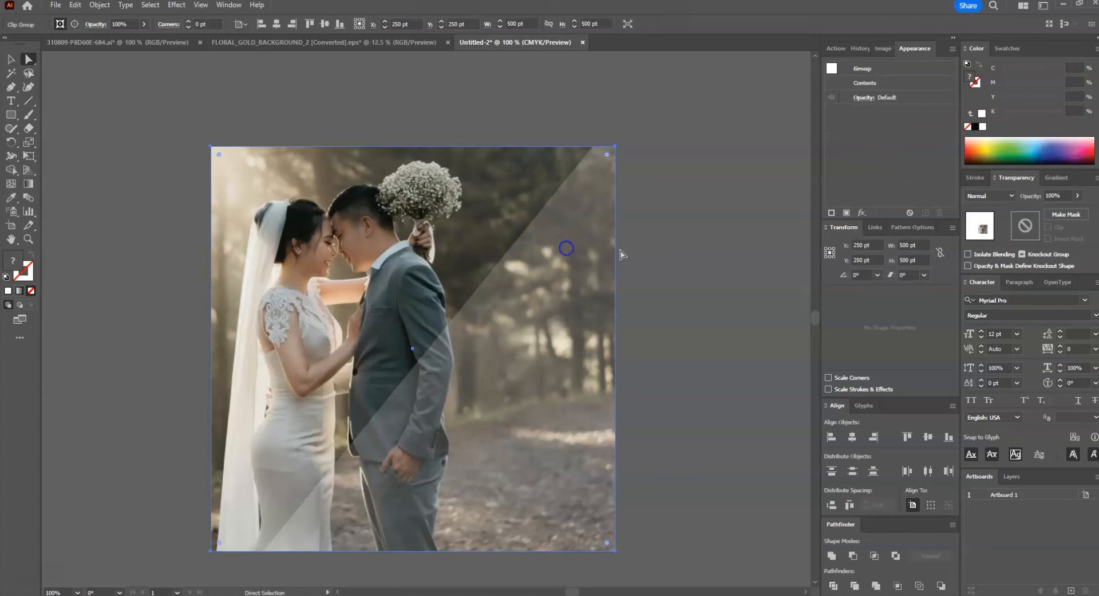
left_click(589, 285)
left_click(1050, 196)
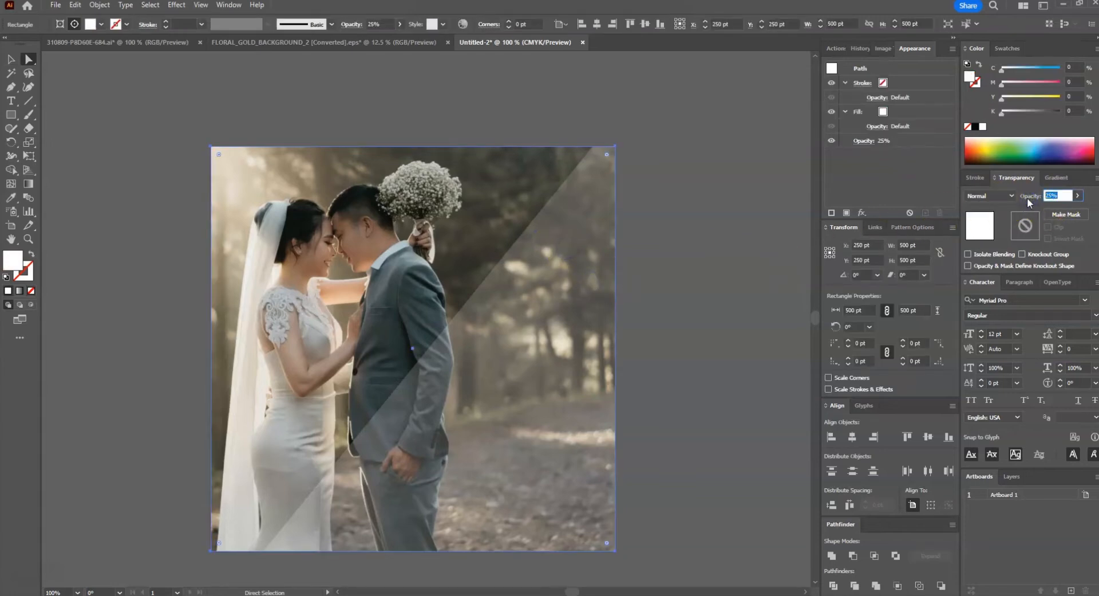
type("45")
key("Return")
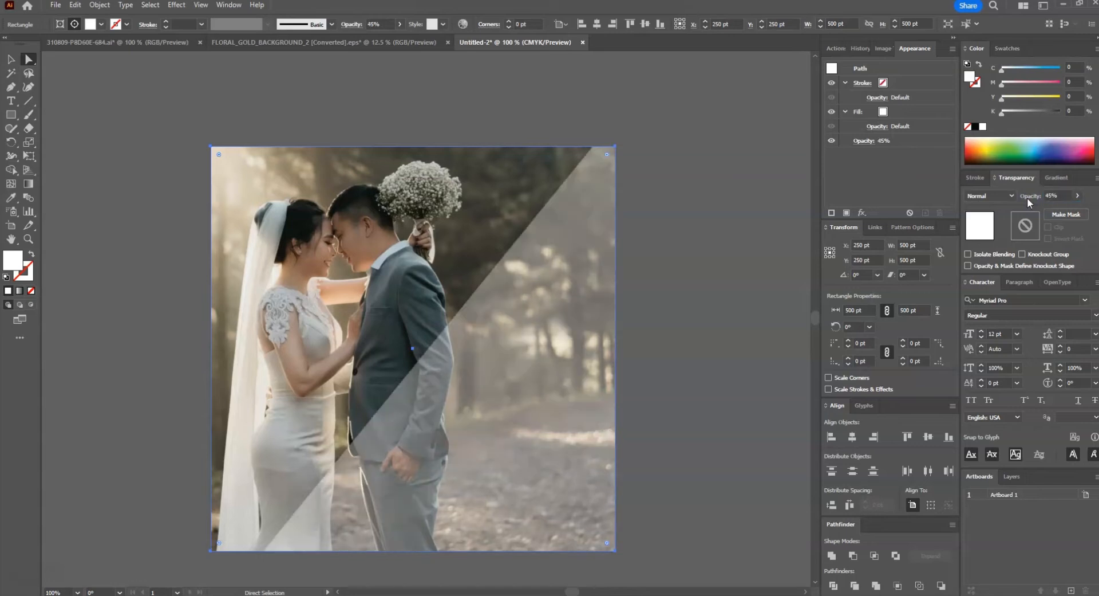
left_click(1025, 197)
type("75")
key("Return")
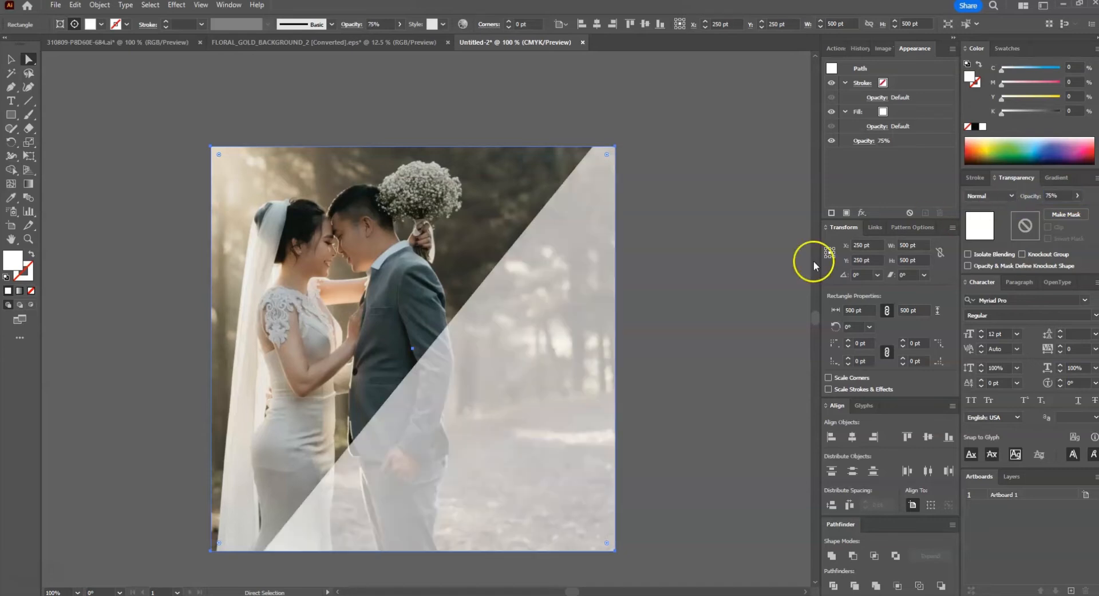
left_click(724, 294)
key("v")
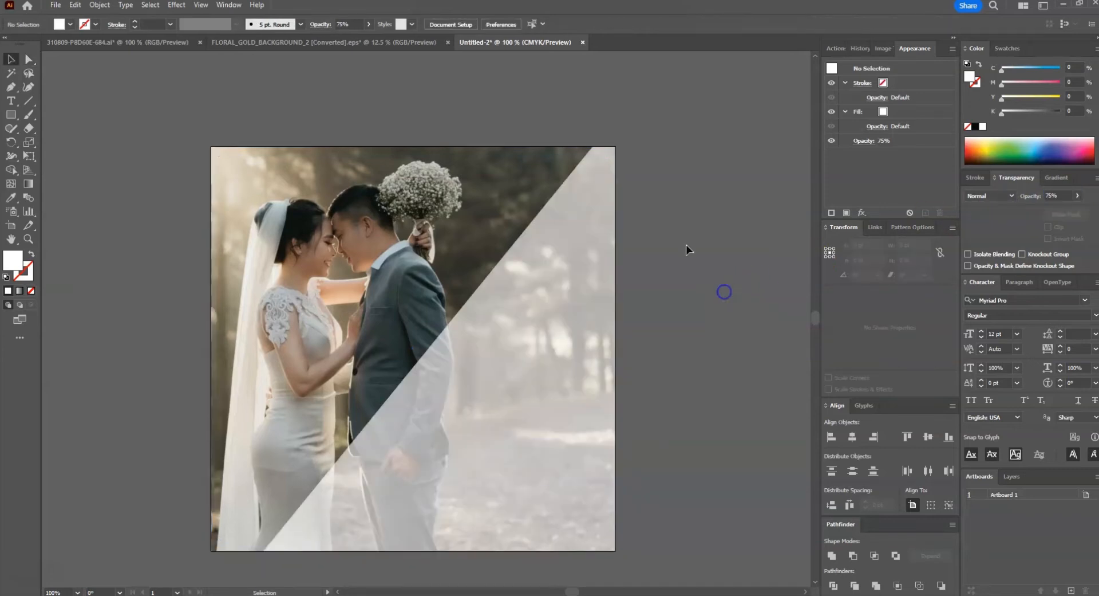
- Copy the gold floral line art from the FLORAL_GOLD_BACKGROUND_2 document and place it over the couple photo in Untitled-2
left_click(239, 43)
left_click(458, 197)
left_click(490, 44)
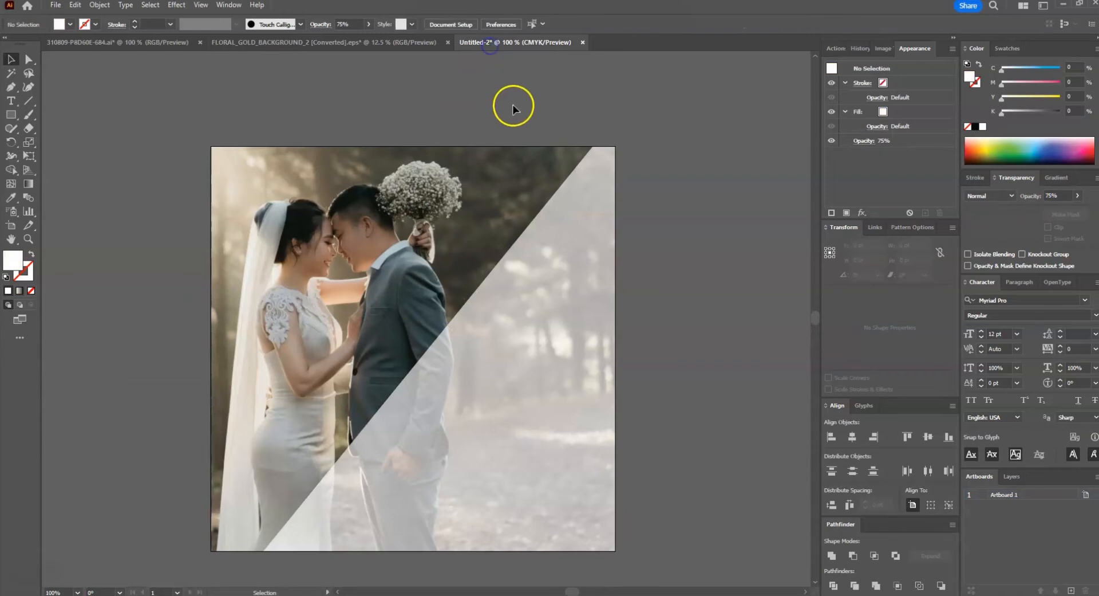
key("ctrl+v")
left_click_drag(774, 321, 599, 304)
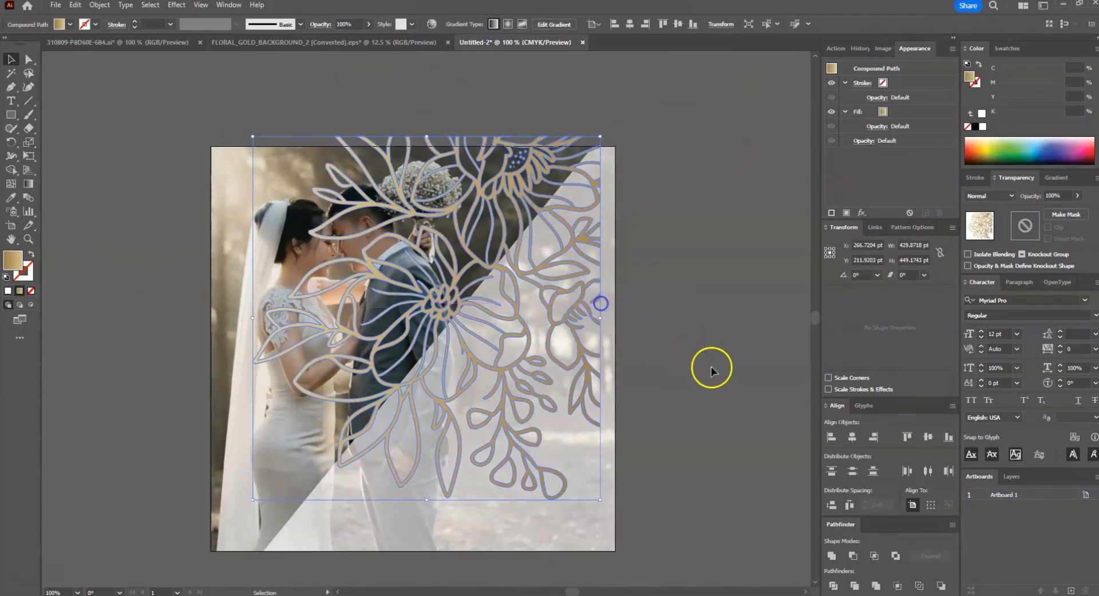
- Align the gold floral artwork to the artboard's right and top edges and scale it down to about 281 x 293 pt
left_click(874, 436)
left_click(908, 437)
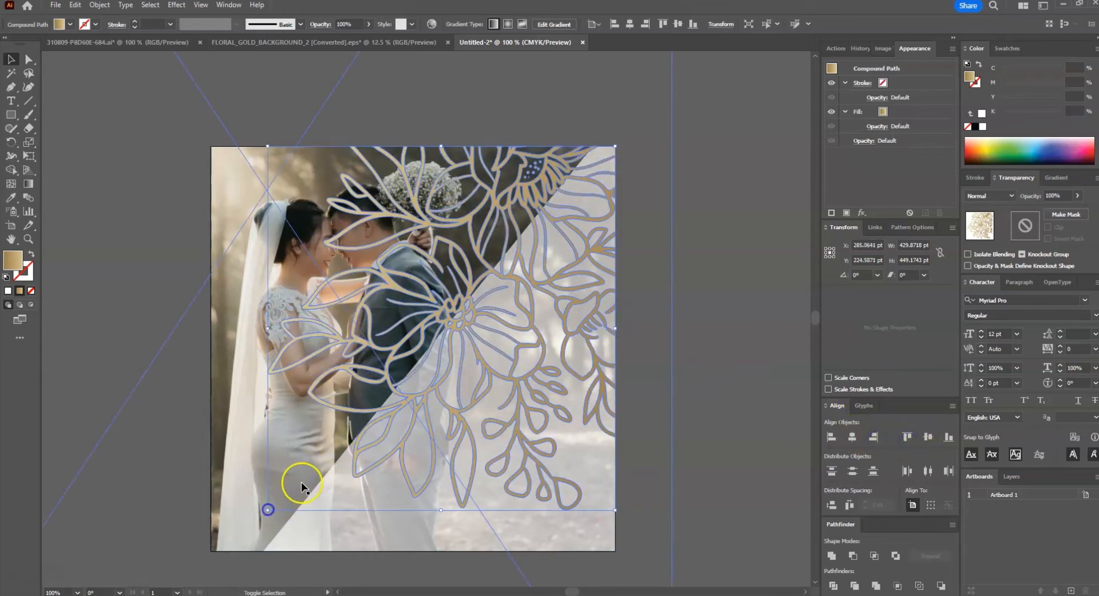
left_click_drag(272, 504, 388, 391)
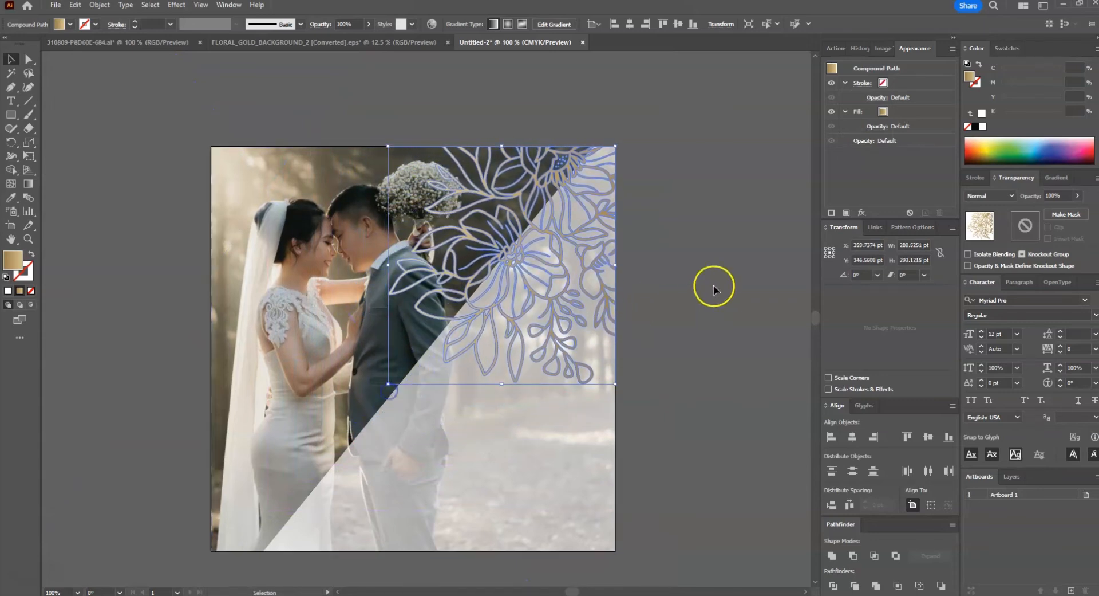
left_click(737, 280)
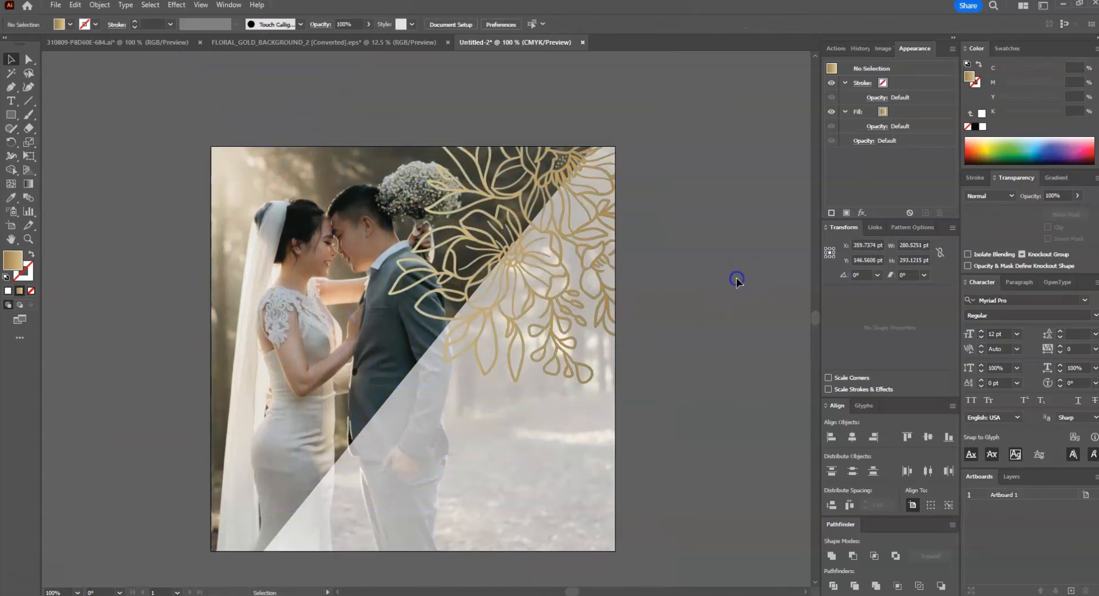
left_click(386, 332)
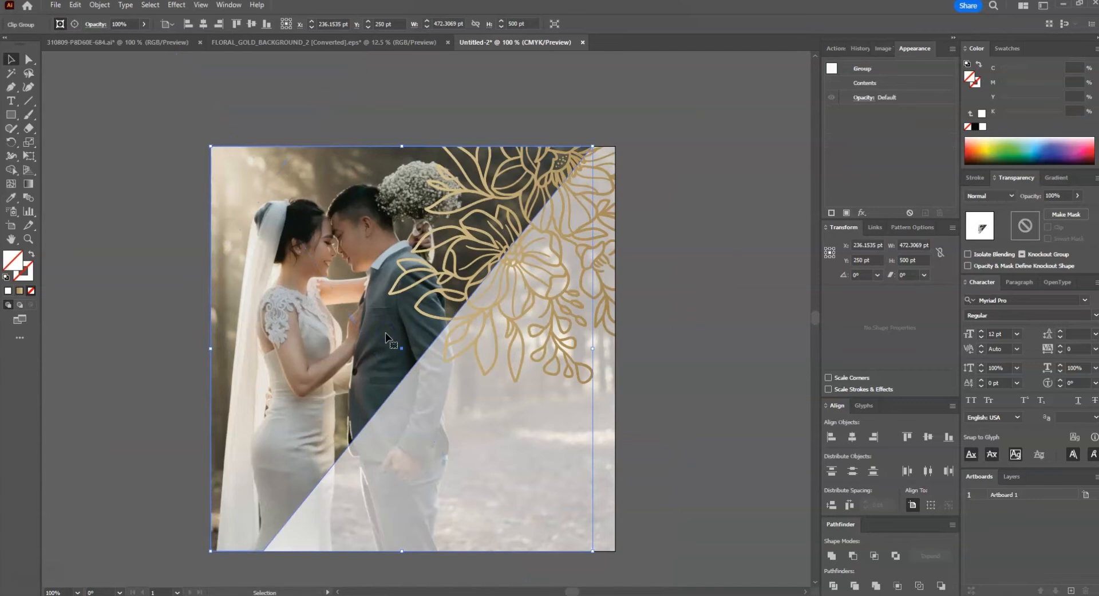
double_click(386, 334)
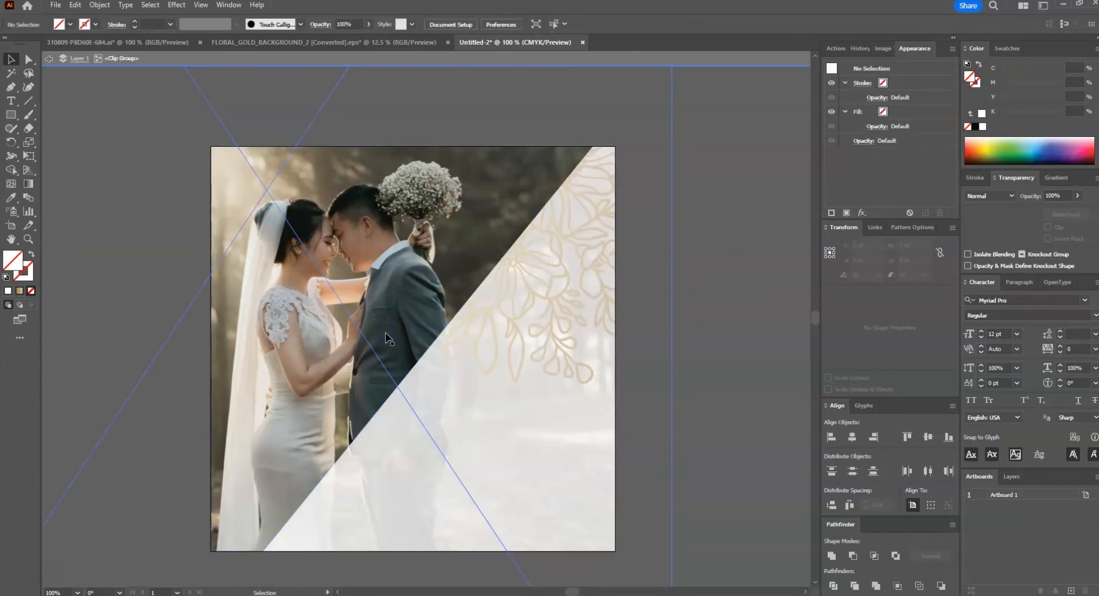
left_click(769, 377)
left_click(368, 373)
double_click(712, 403)
- Place a copy of the triangular clipped photo at the same position, in front of the gold floral artwork
left_click(375, 348)
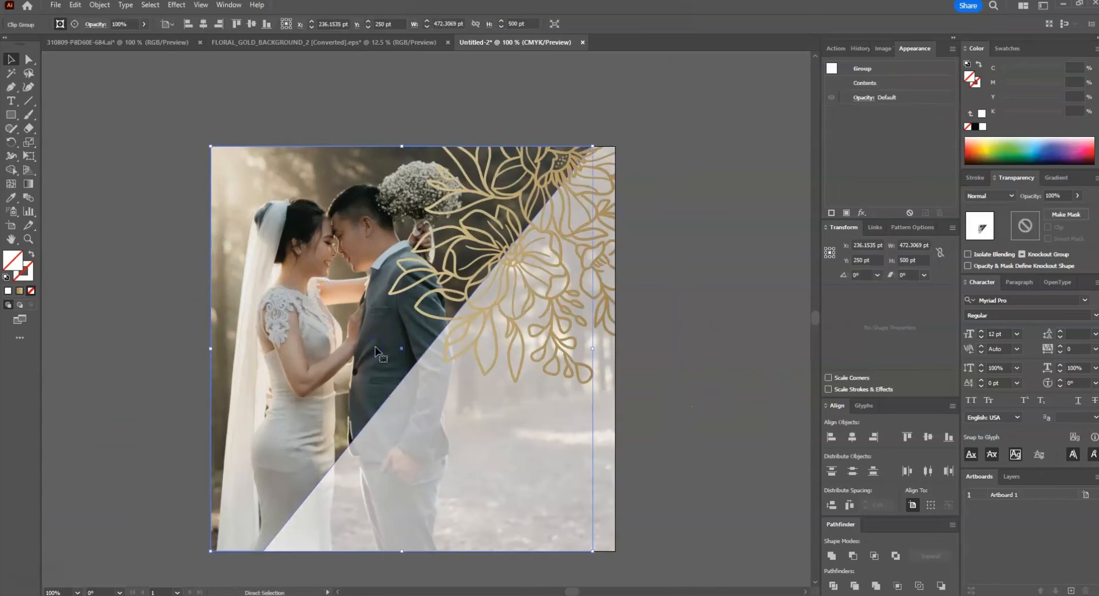
left_click(497, 302)
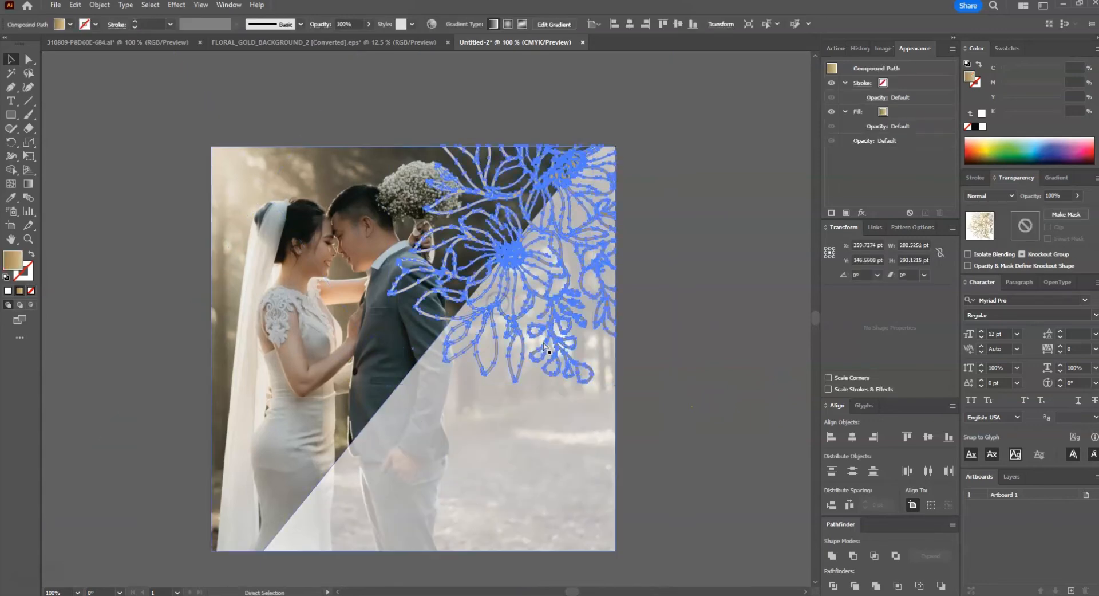
key("ctrl+z")
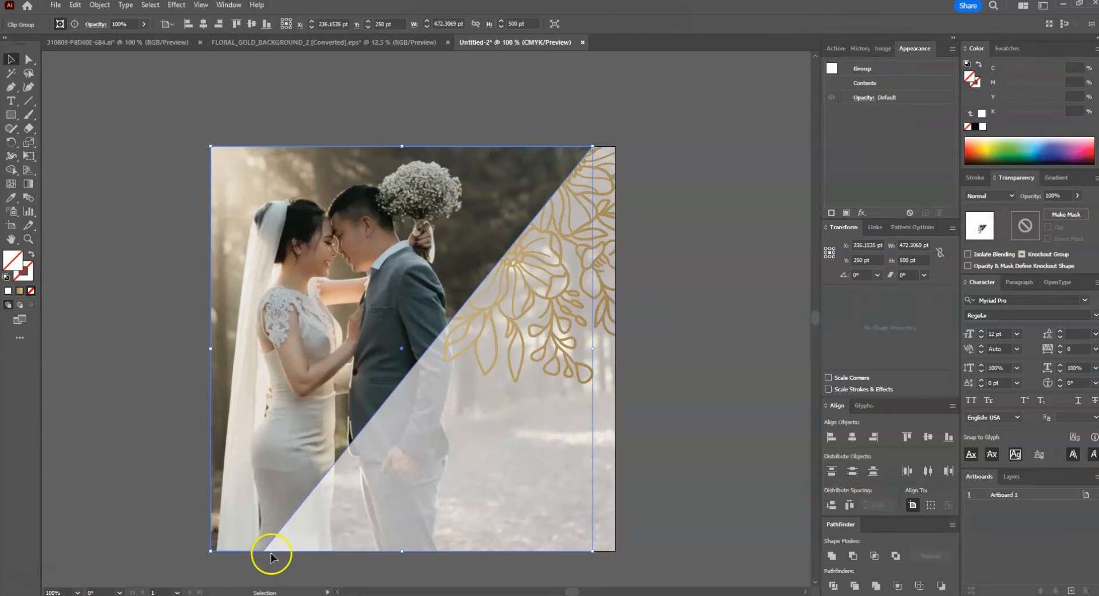
- Extend the front photo copy's clipping path to the artboard's two right corners, at X 500 pt, so it covers the full square
key("a")
left_click_drag(264, 551, 387, 569)
key("ctrl+z")
left_click_drag(264, 551, 615, 551)
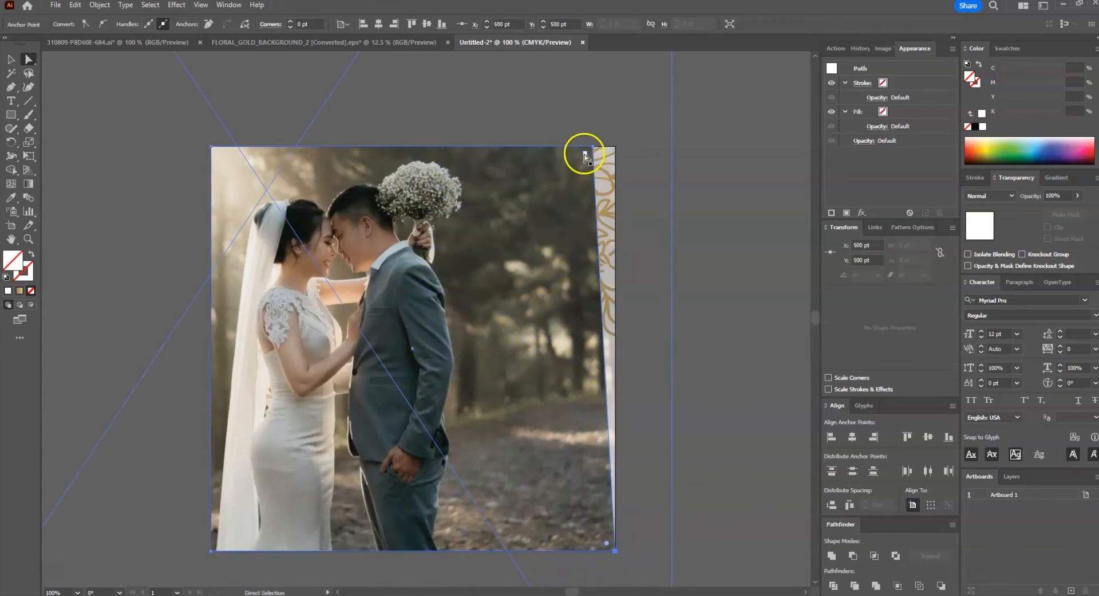
left_click_drag(593, 147, 614, 148)
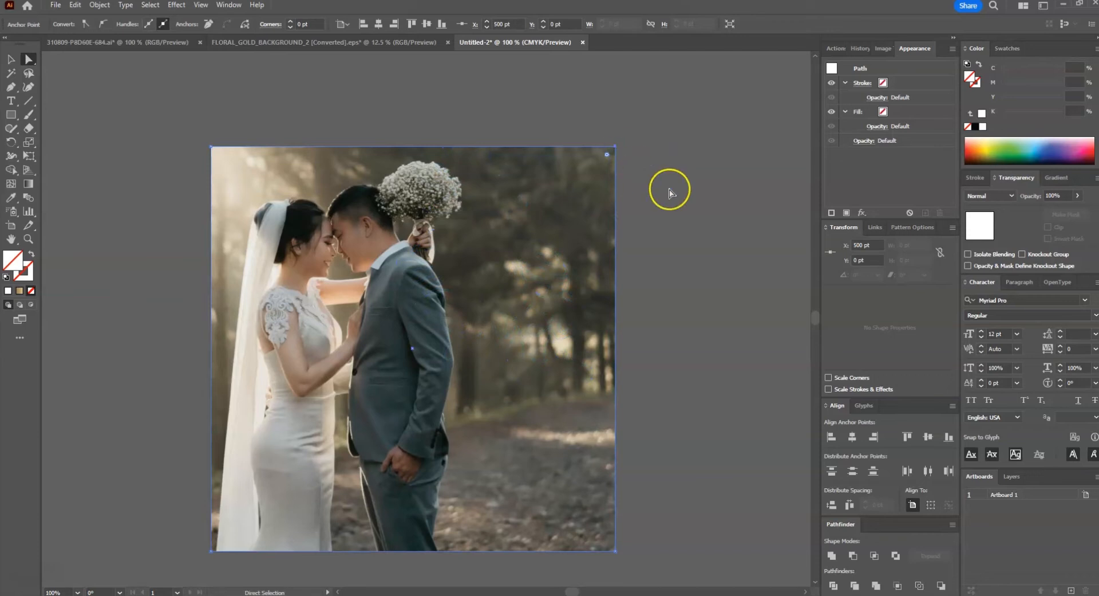
key("v")
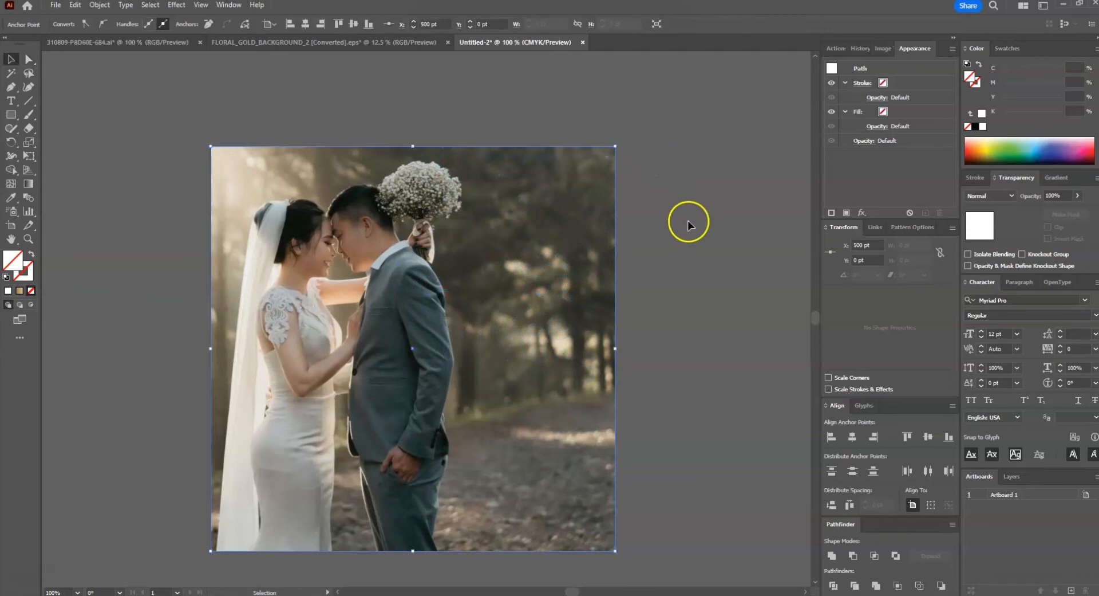
- Send the full square photo copy behind the floral artwork and clip it with the floral shape
key("ctrl+a")
key("ctrl+7")
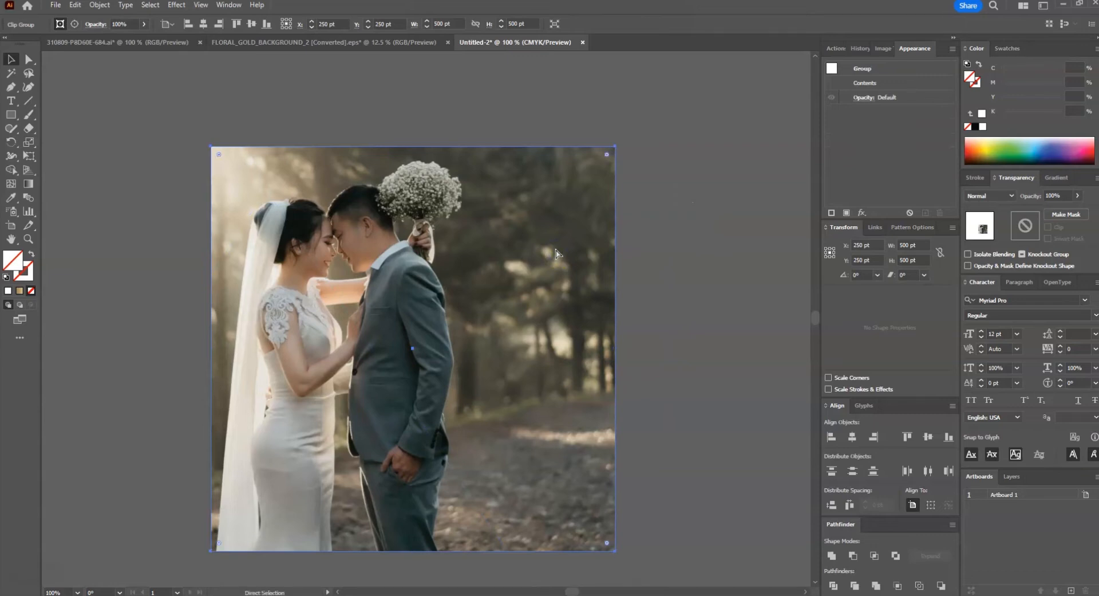
key("ctrl+shift+[")
left_click(527, 217, "shift")
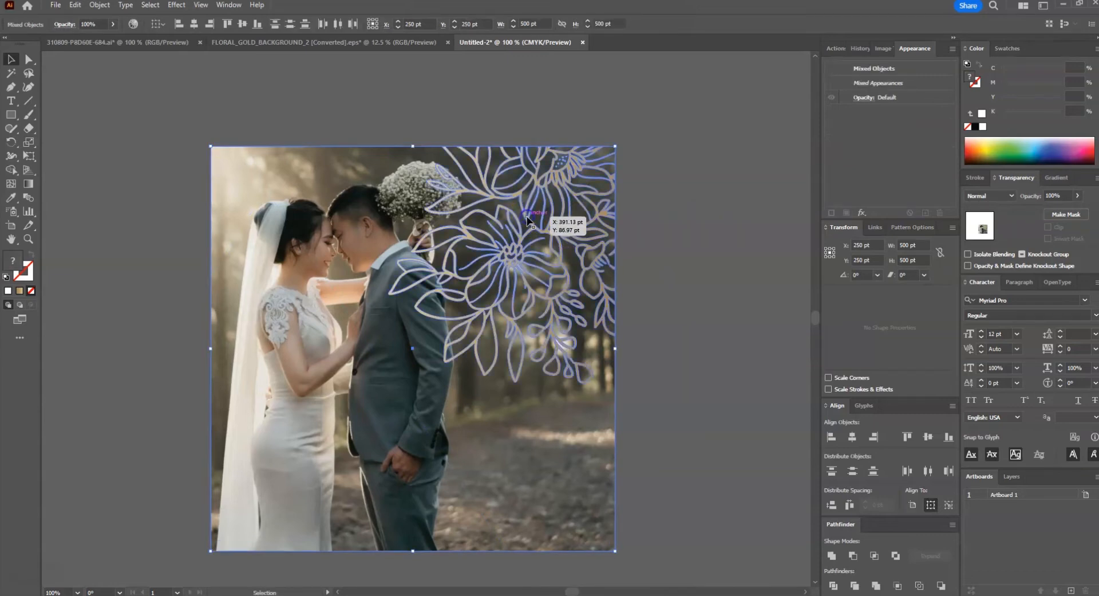
key("ctrl+7")
key("Return")
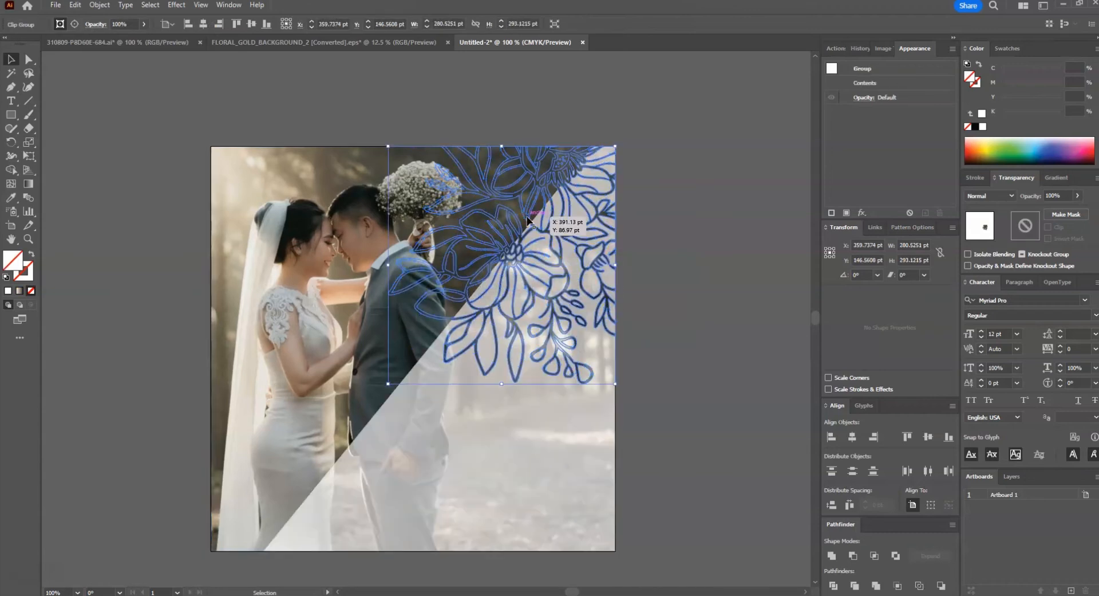
left_click(682, 299)
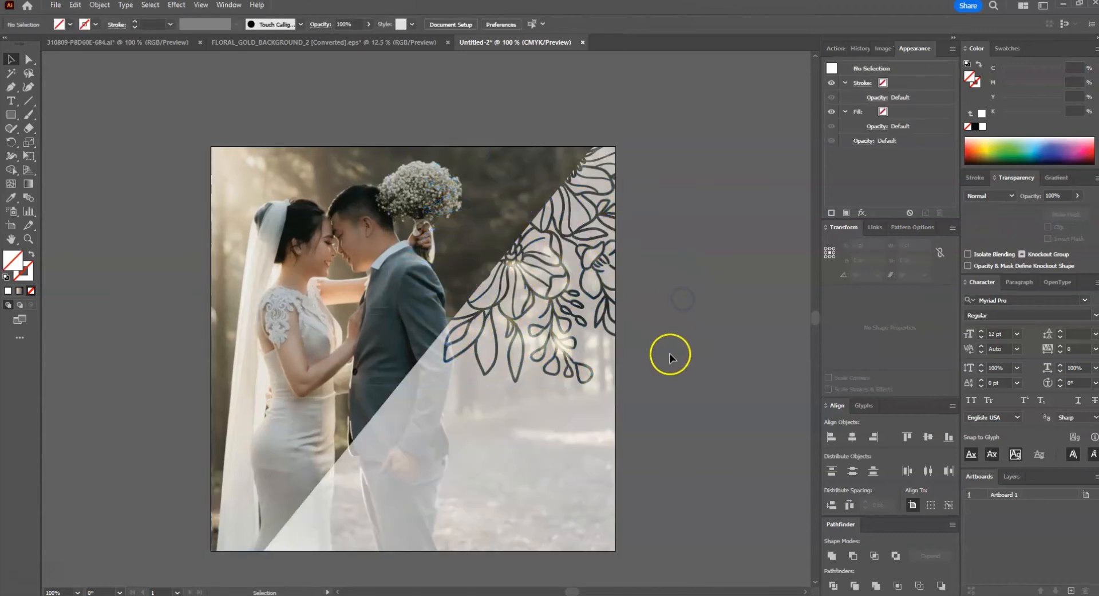
- Set the blending mode of the photo-filled floral clip group to Multiply
left_click(550, 296)
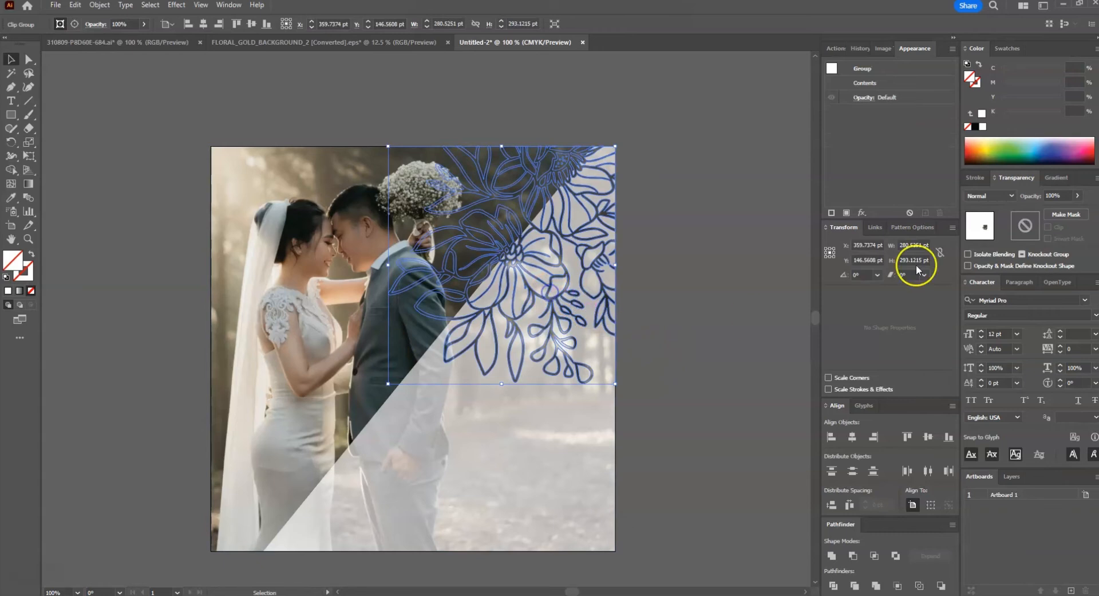
left_click(978, 196)
left_click(991, 236)
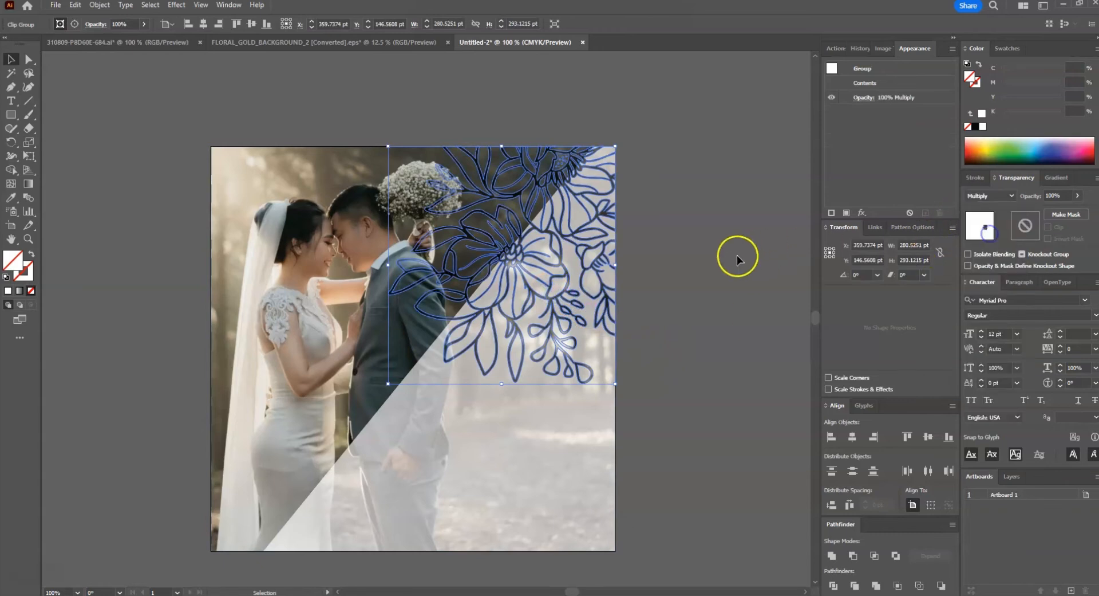
left_click(720, 263)
- Set the floral clip group's opacity to 25% and fit the artboard in the window
scroll(559, 239, "up", 1)
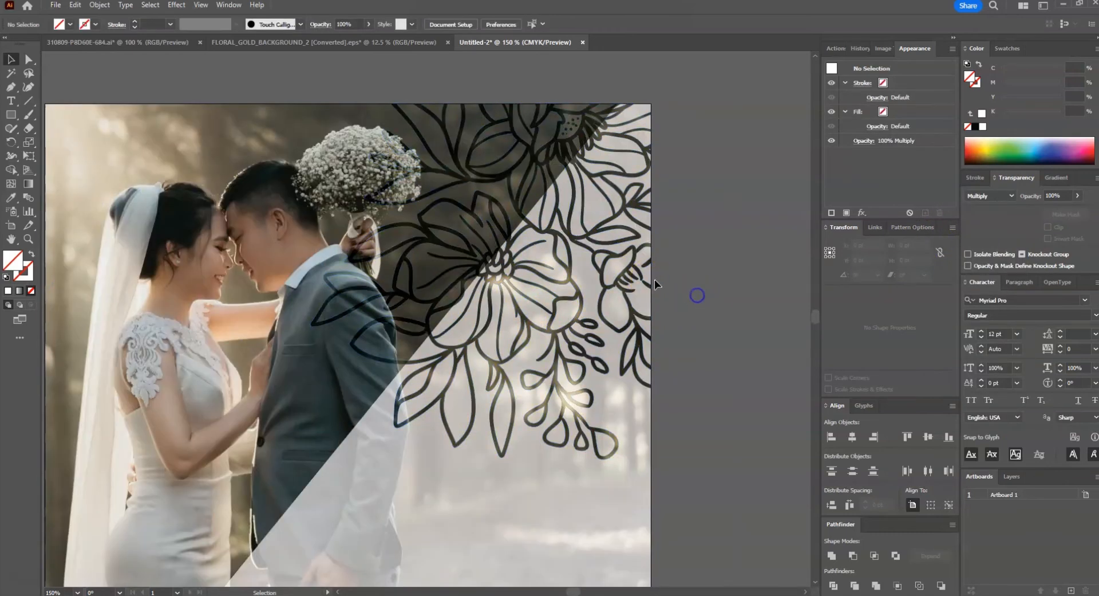
left_click(630, 269)
left_click(1058, 196)
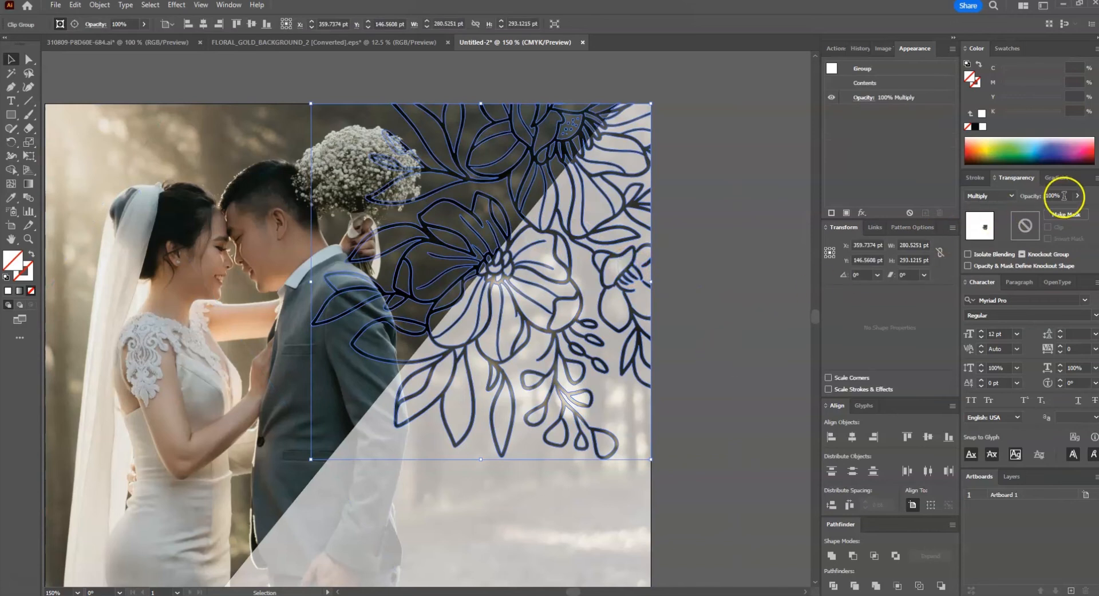
key("Return")
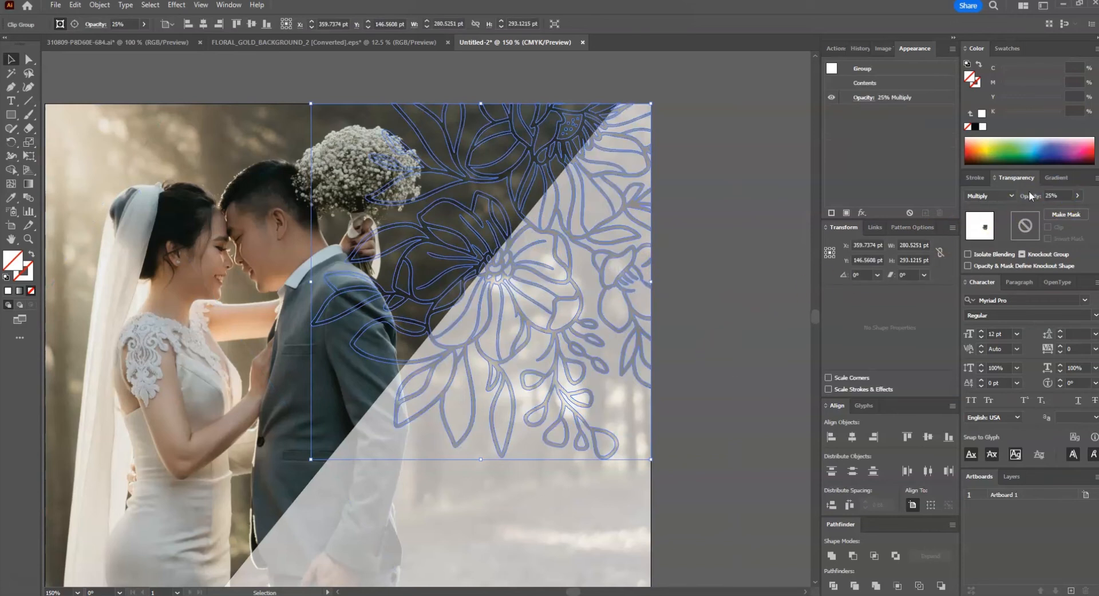
left_click(751, 294)
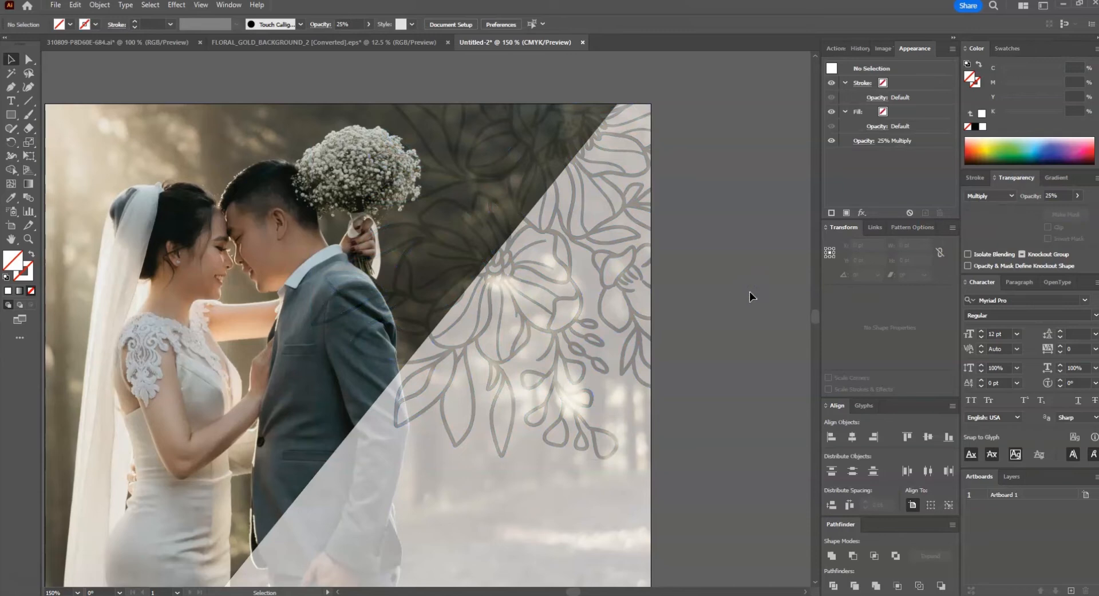
key("ctrl+0")
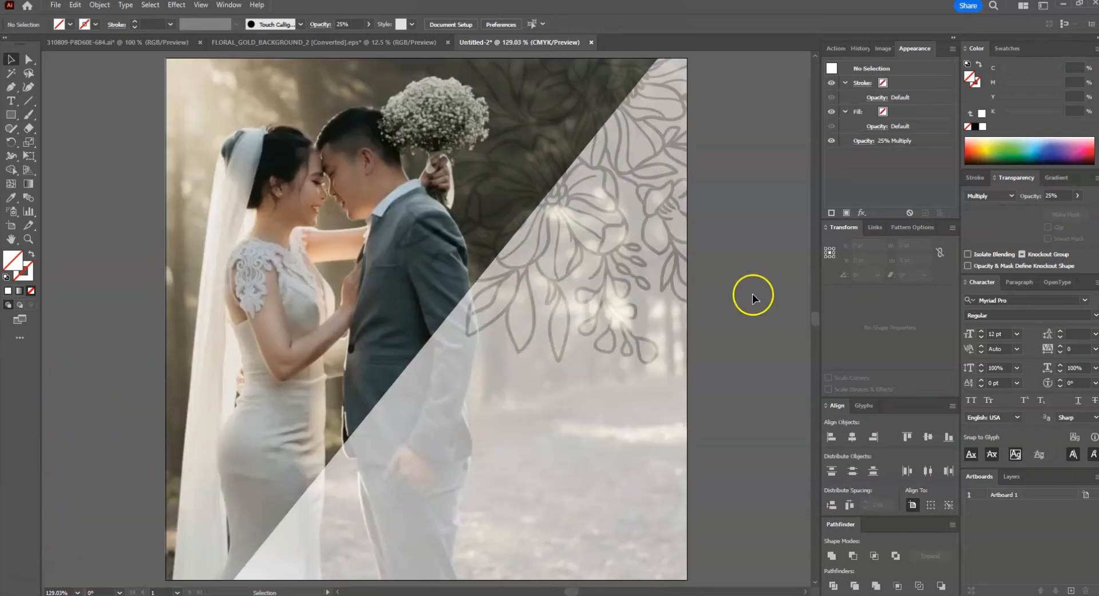
- Copy another gold floral branch from the FLORAL_GOLD_BACKGROUND_2 document and paste it into the Untitled-2 wedding design
scroll(761, 353, "up", 2)
scroll(762, 353, "up", 2)
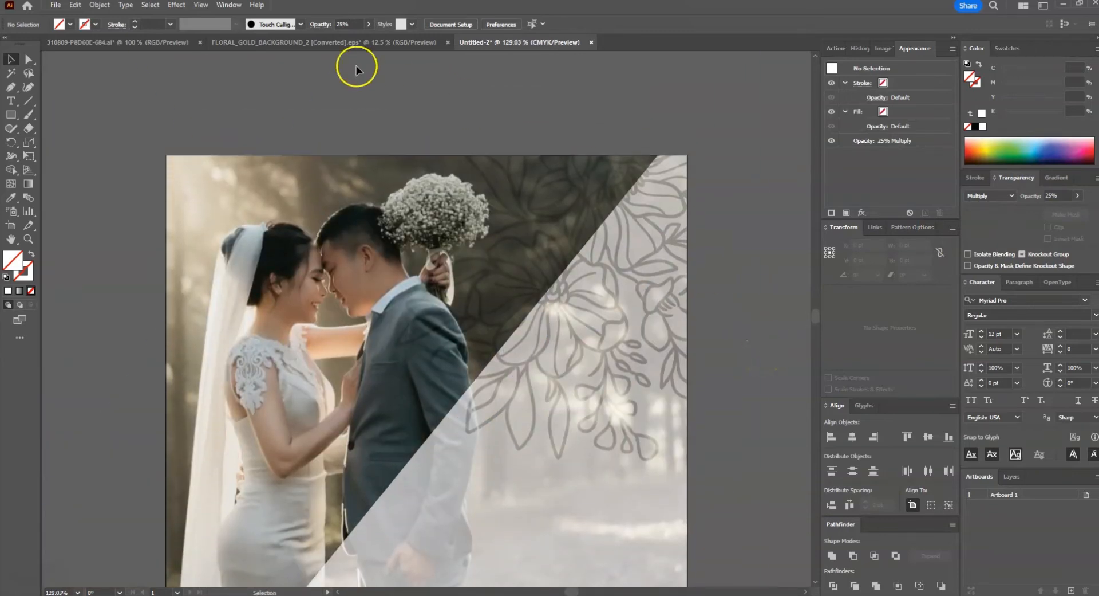
left_click(340, 43)
left_click_drag(488, 274, 625, 236)
left_click(163, 44)
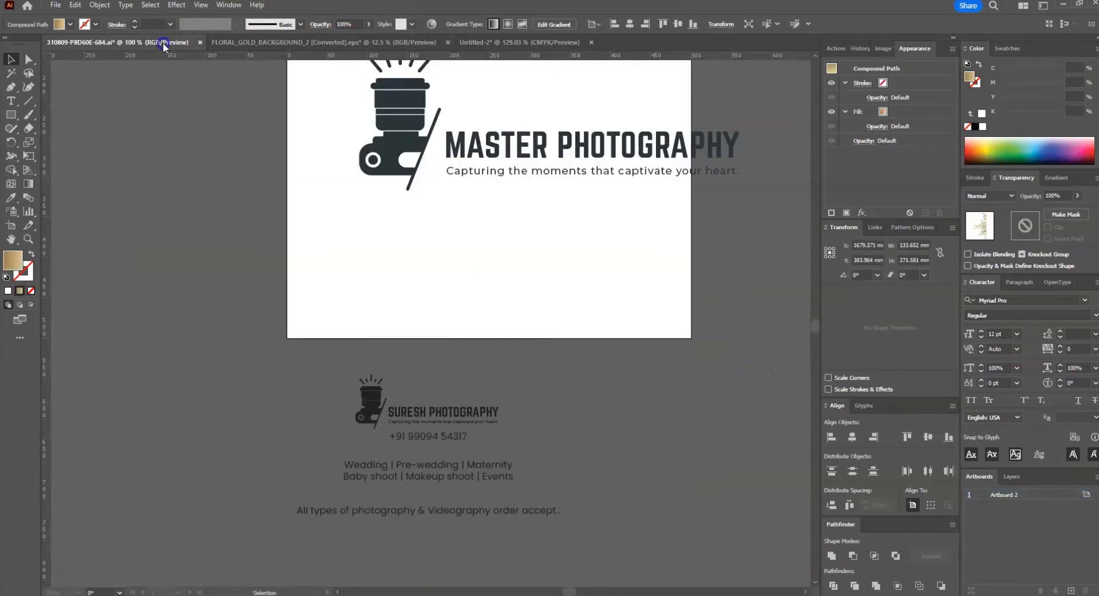
left_click(489, 47)
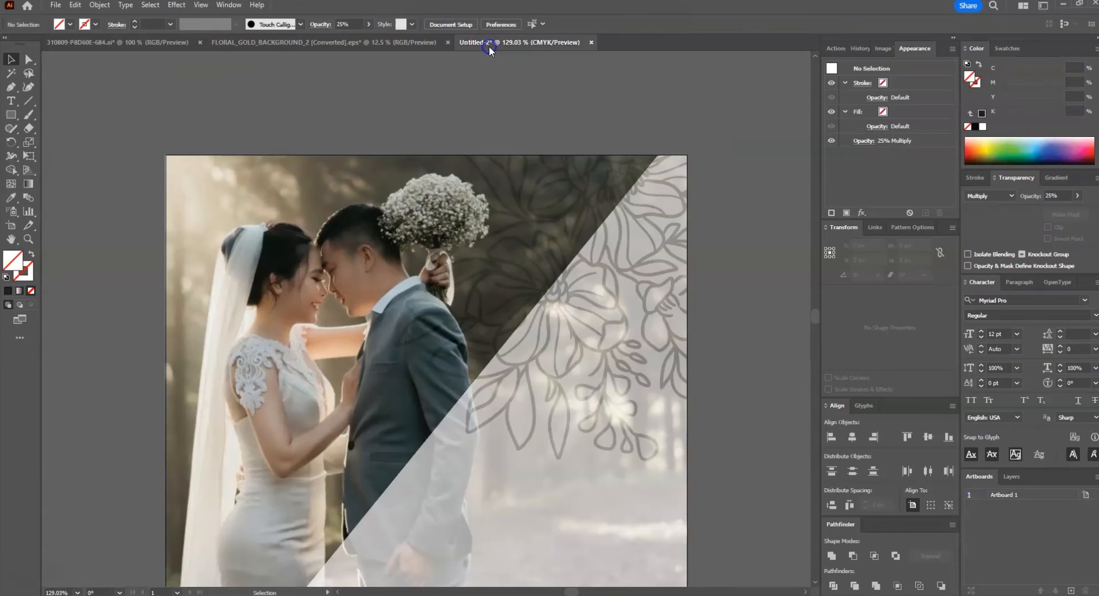
key("ctrl+v")
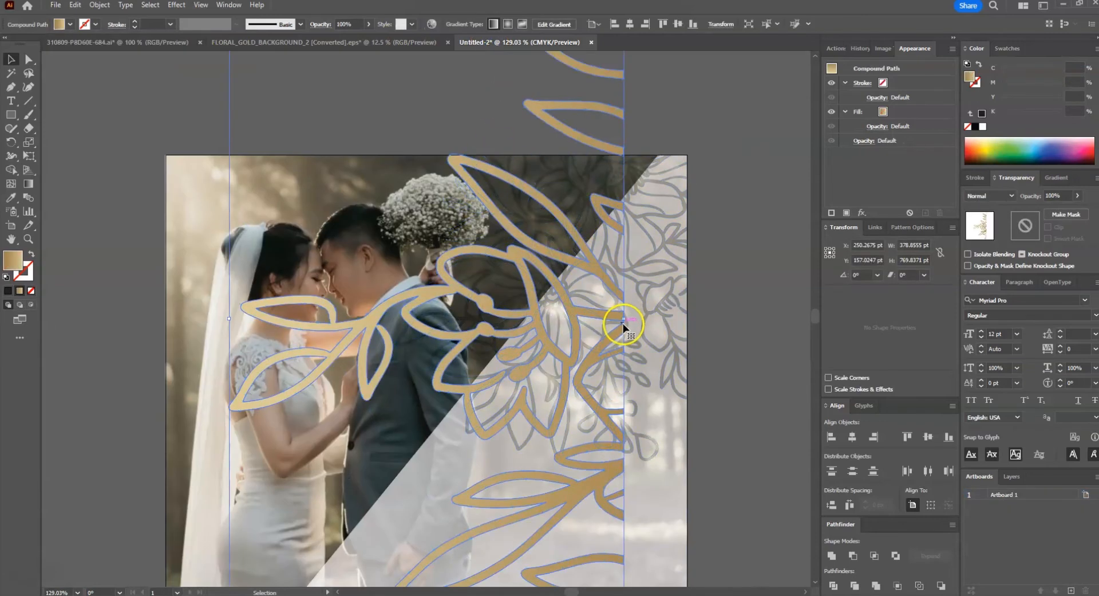
- Scale the pasted gold branch to about 125 x 253 pt, rotate it 90° and align it with the artboard's top-left corner
left_click_drag(623, 318, 360, 309)
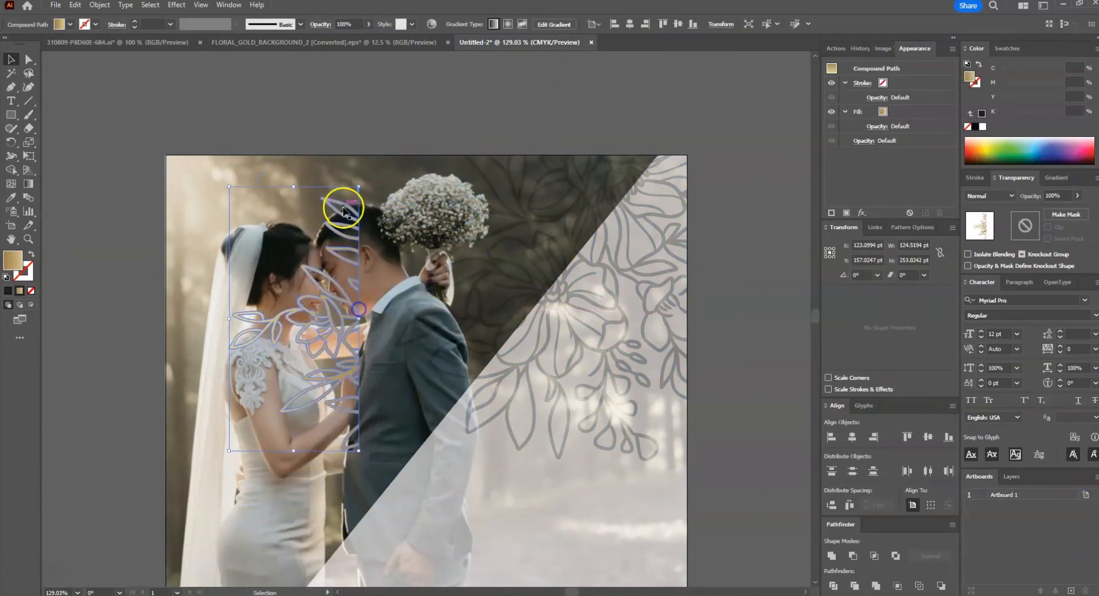
left_click_drag(360, 179, 160, 261)
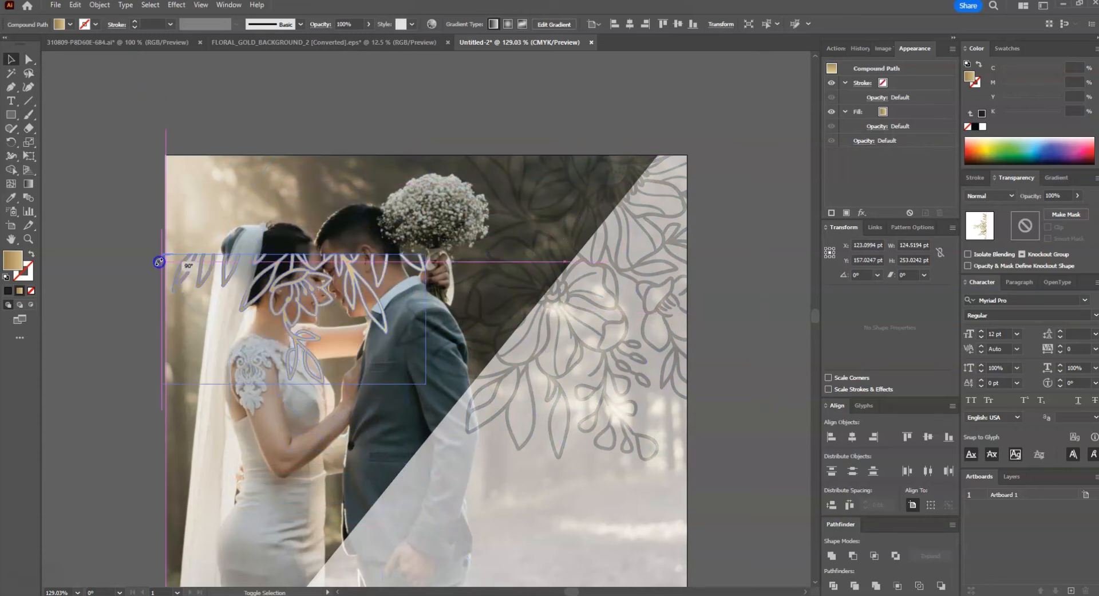
left_click(831, 438)
left_click(907, 436)
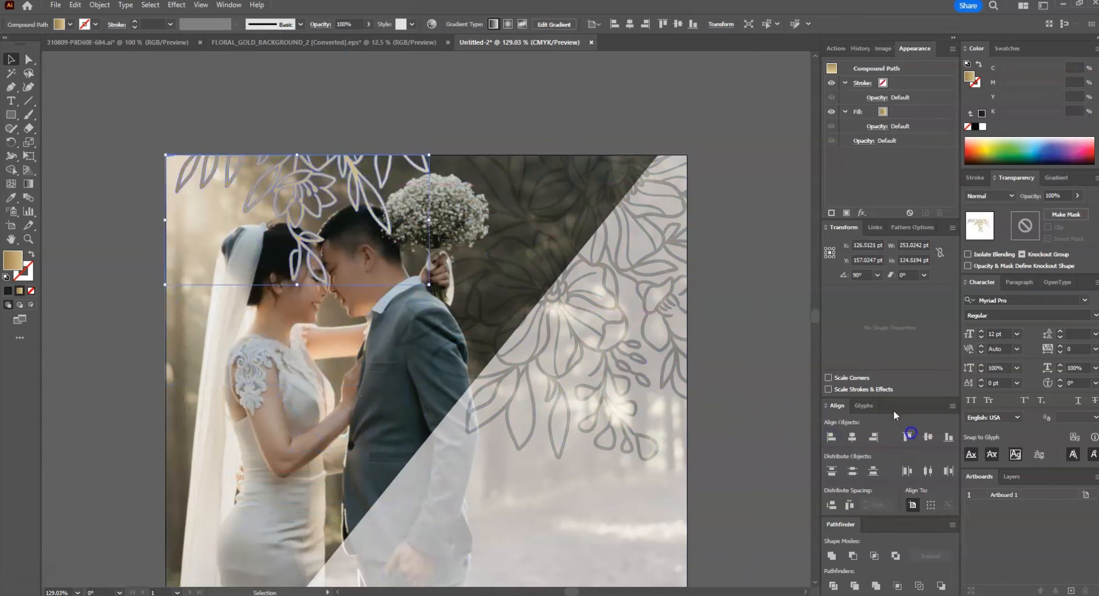
- Rotate the gold branch to 135°, shrink it to about 148 x 139 pt and centre it over the artboard's top-left corner
left_click(246, 125)
left_click(290, 174)
left_click_drag(282, 147, 180, 171)
left_click(252, 240)
left_click_drag(255, 245, 247, 229)
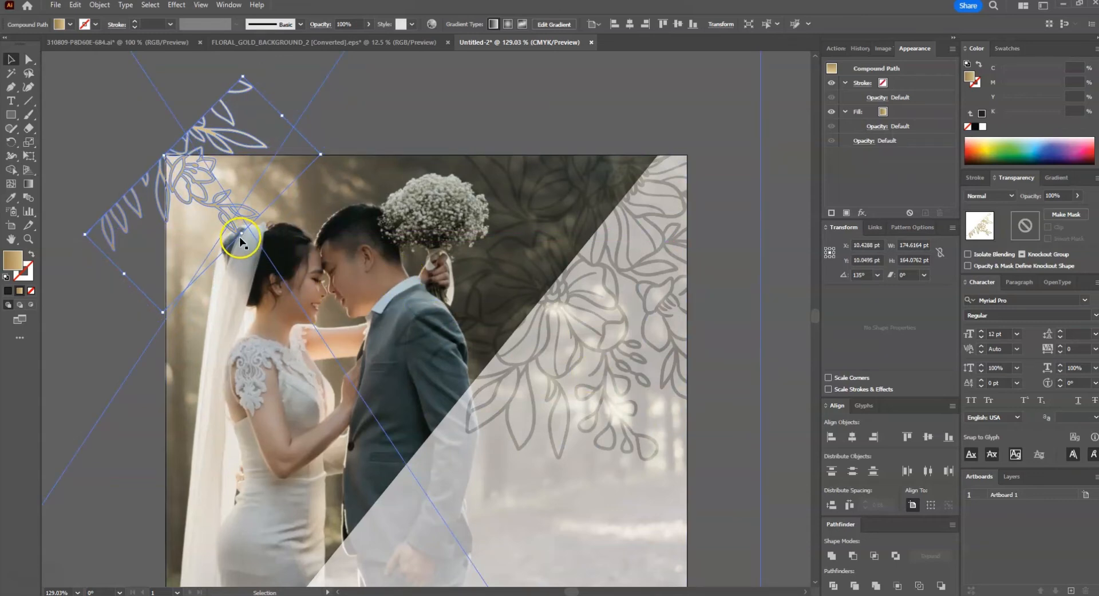
left_click_drag(239, 236, 229, 223)
scroll(148, 143, "up", 2)
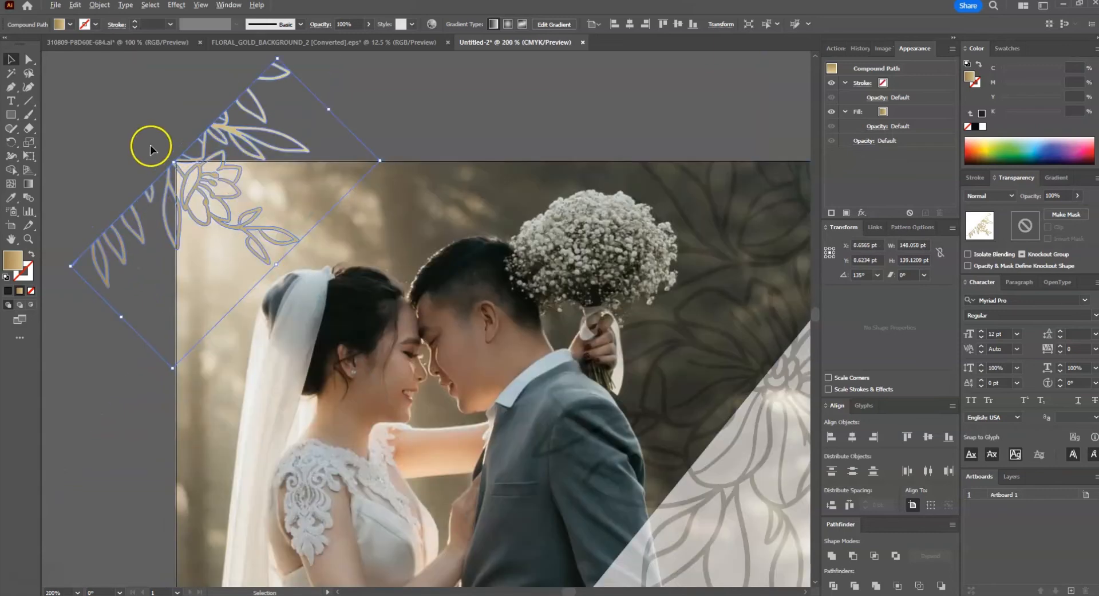
scroll(198, 186, "down", 1)
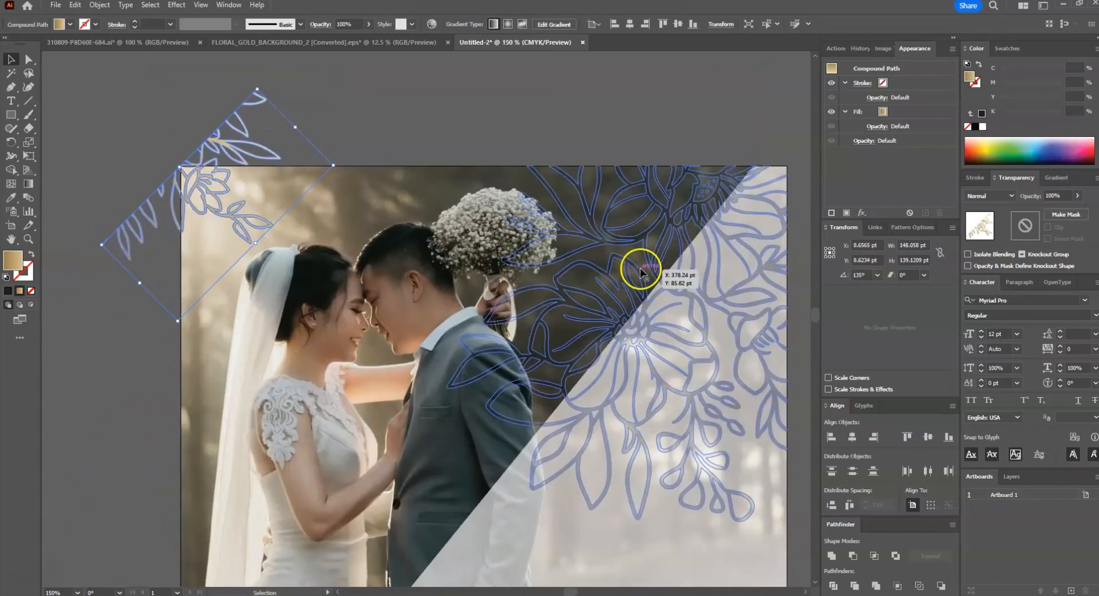
- Try to cut the gold branch and paste it in place inside the couple photo's clip group, then exit isolation
key("Delete")
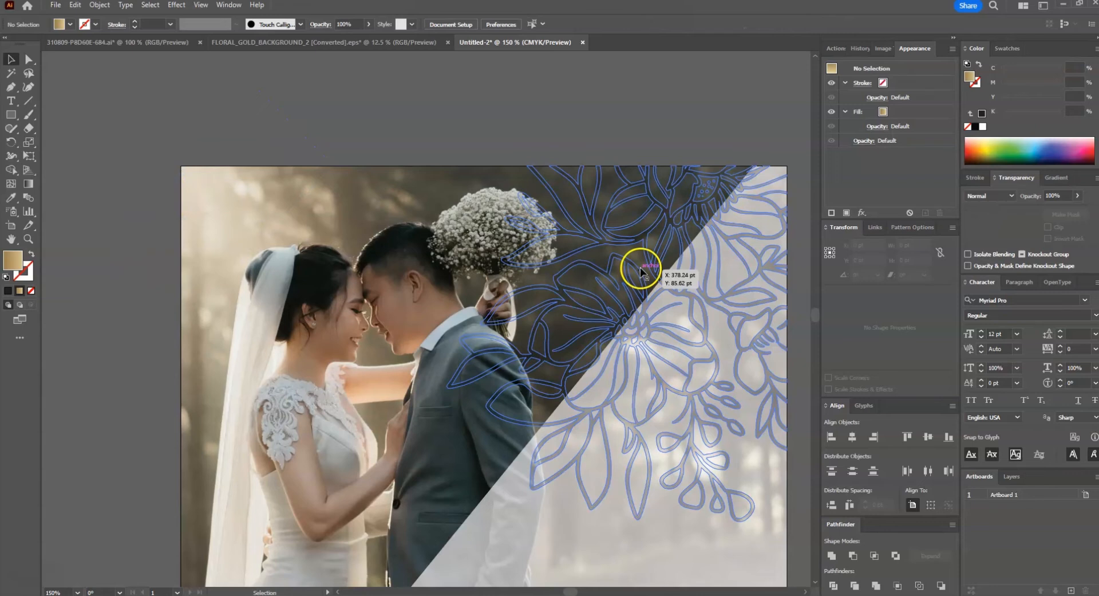
double_click(640, 268)
left_click(640, 268)
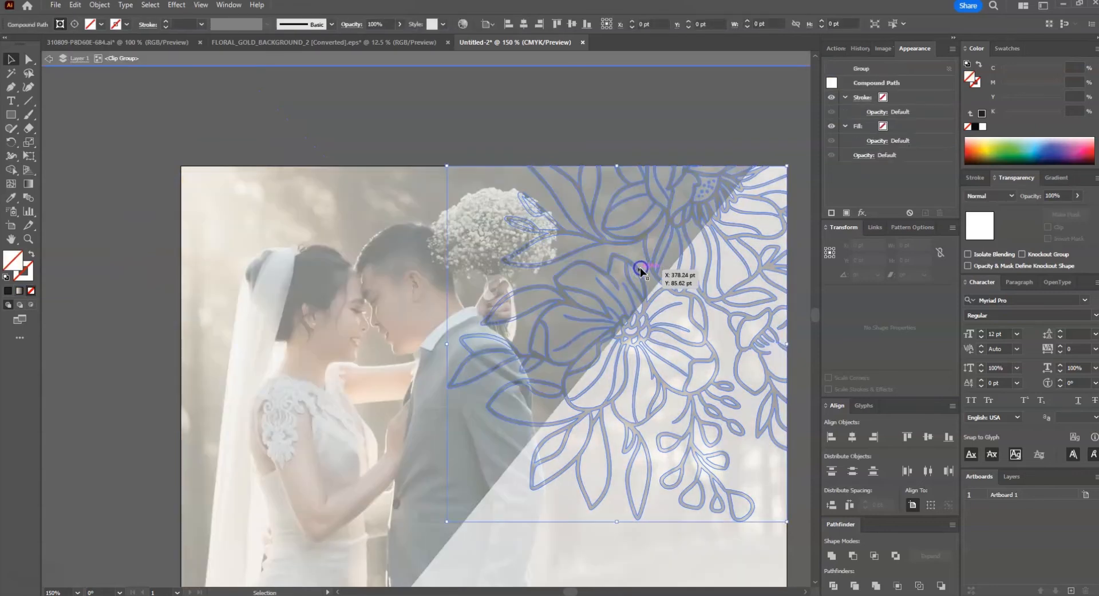
key("ctrl+z")
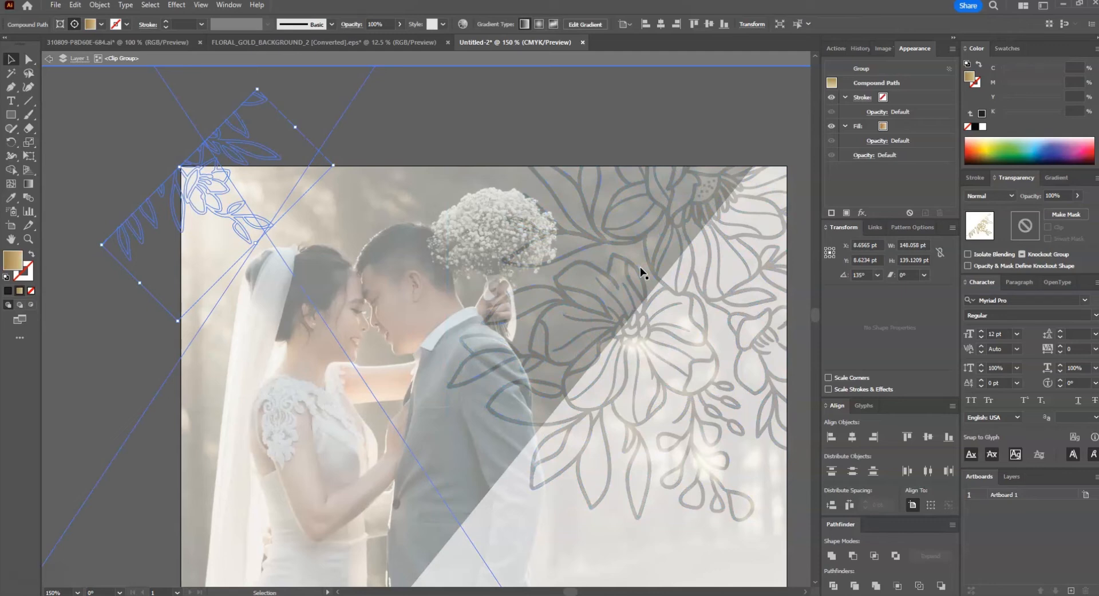
key("ctrl+z")
key("ctrl+z")
key("ctrl+z")
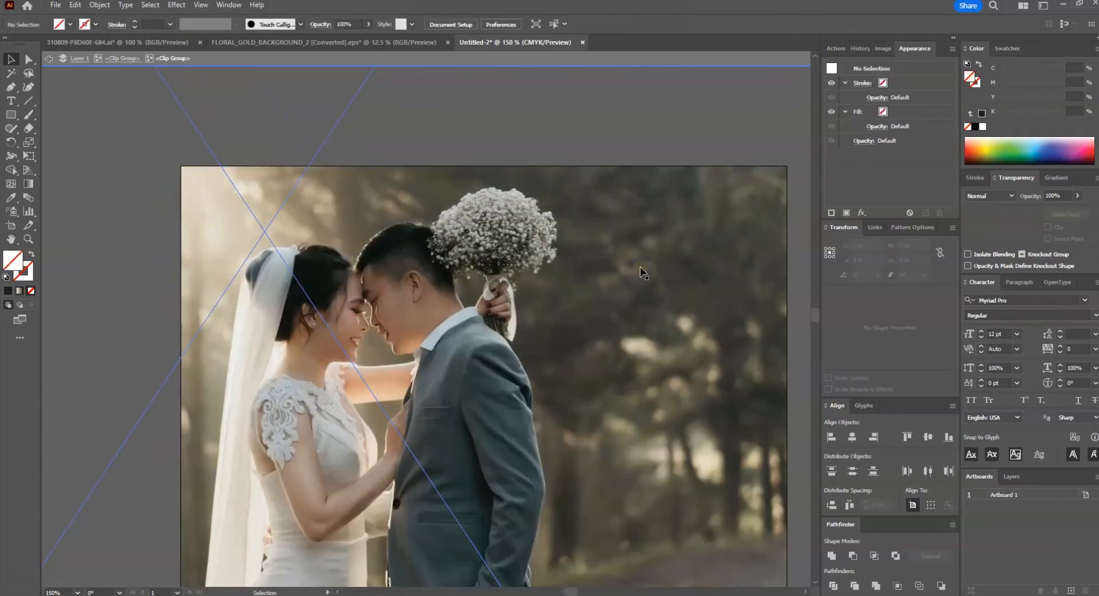
key("ctrl+f")
left_click(578, 145)
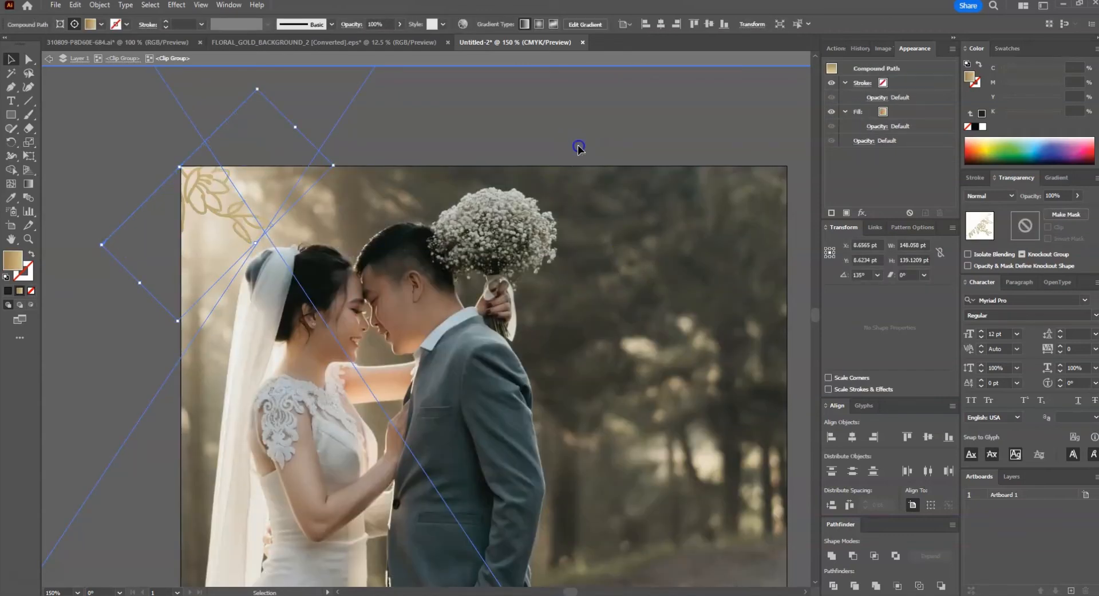
scroll(399, 261, "down", 1)
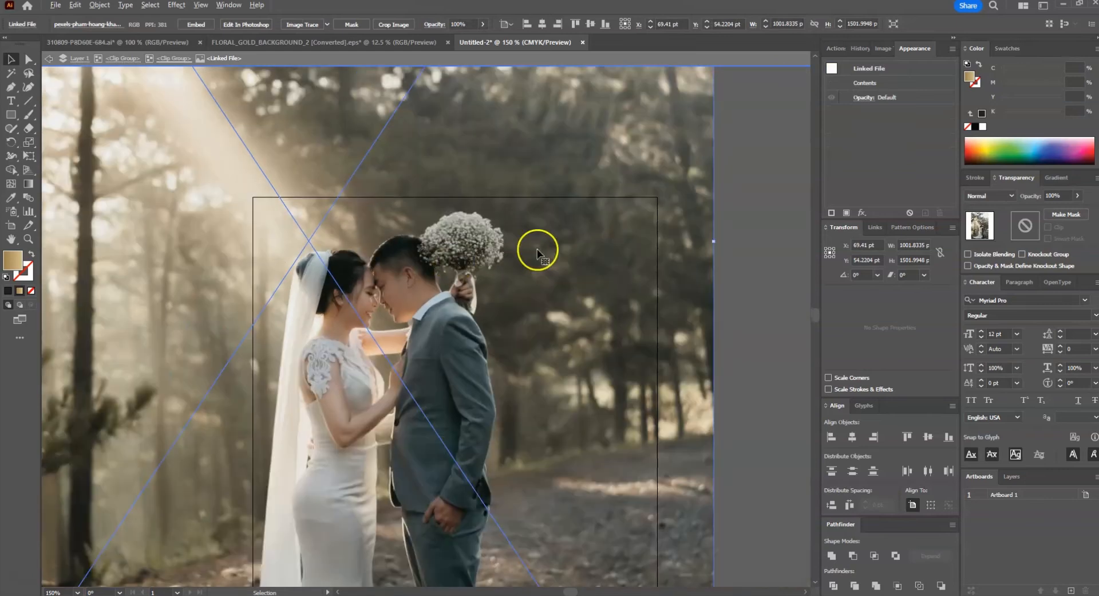
scroll(494, 258, "down", 1)
double_click(748, 182)
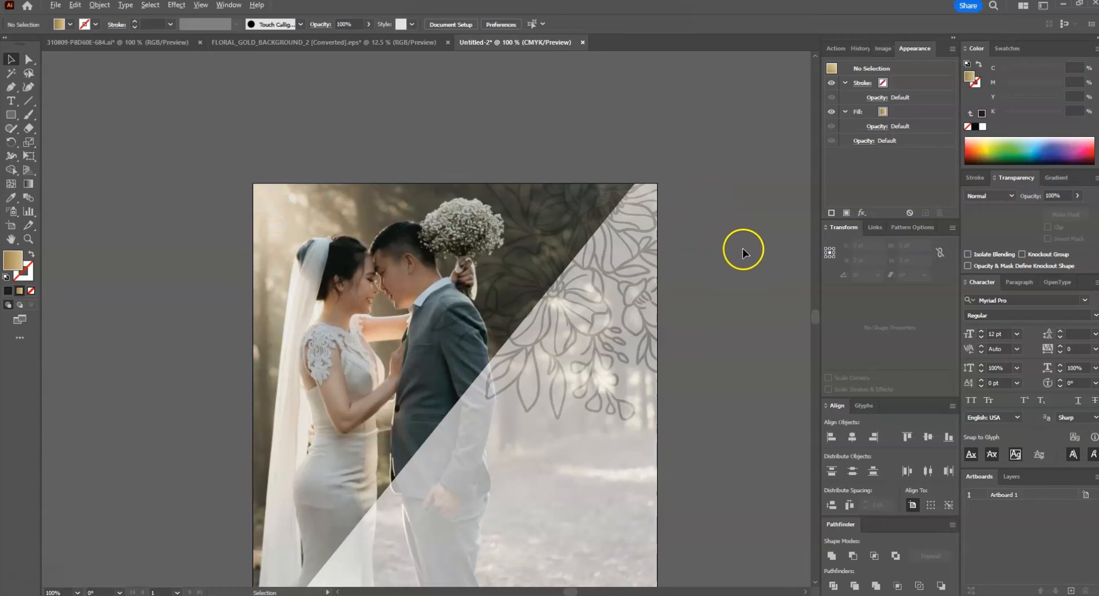
scroll(744, 248, "up", 1)
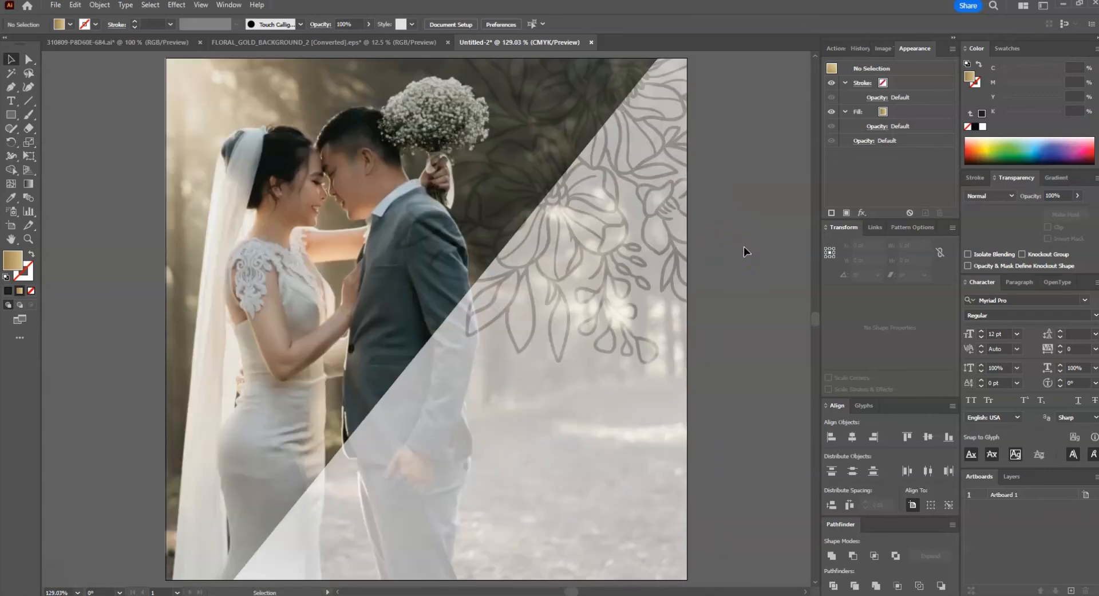
- Copy the SURESH PHOTOGRAPHY logo and text lines from 310809-P8D60E-684.ai into the Untitled-2 design and place them over the lower-right faded area
left_click(171, 42)
left_click_drag(330, 445, 599, 524)
left_click_drag(546, 381, 575, 236)
left_click_drag(356, 261, 366, 421)
left_click(364, 418)
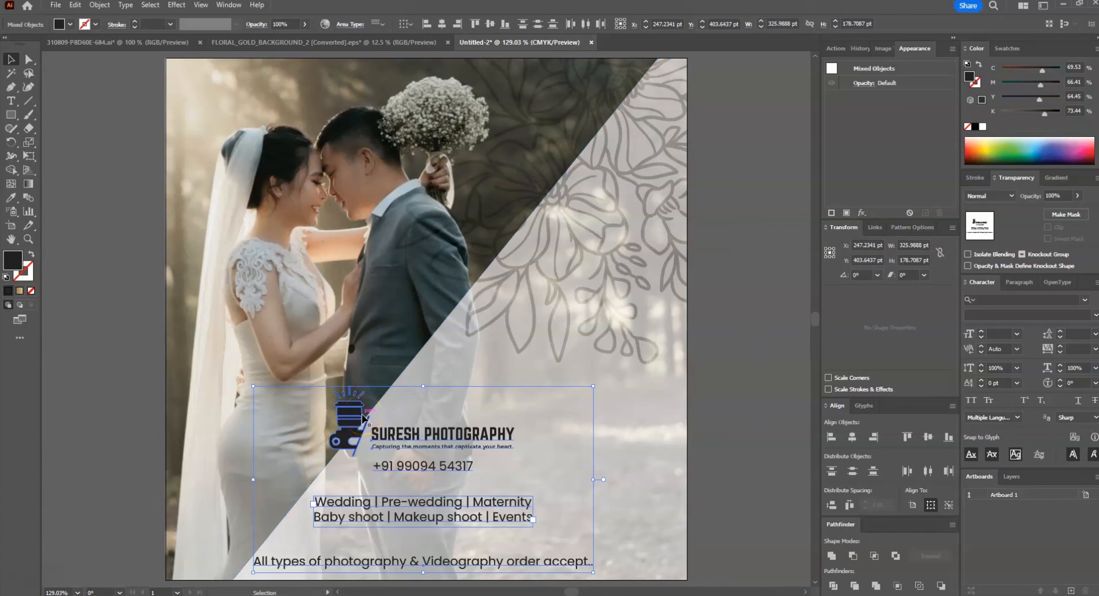
left_click_drag(364, 416, 430, 425)
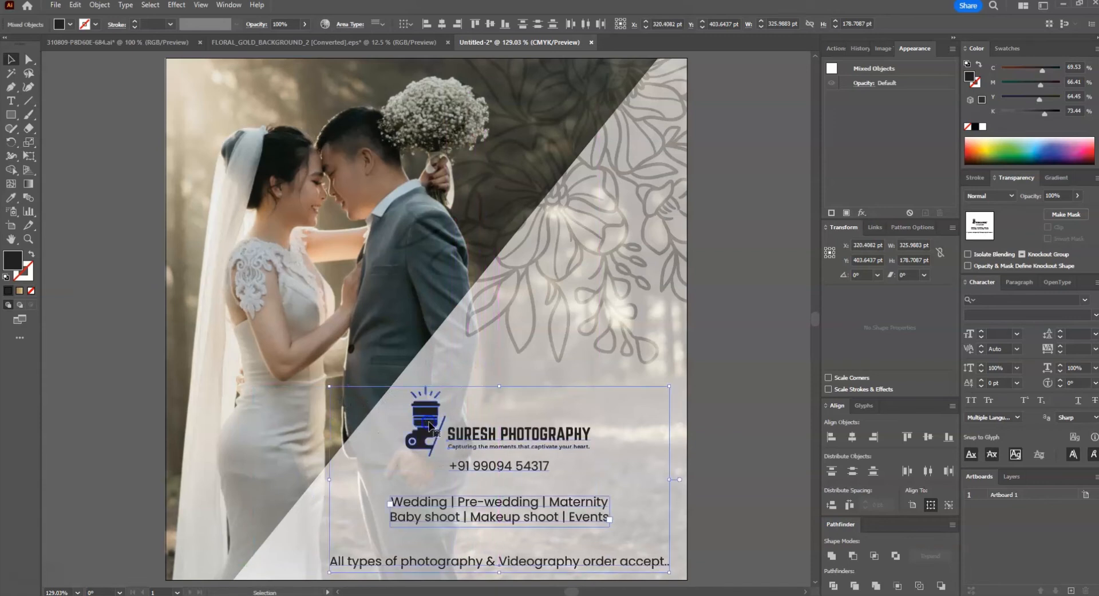
- Centre the logo and text lines horizontally using the services text as key object, and show the design at 100%
left_click(496, 503)
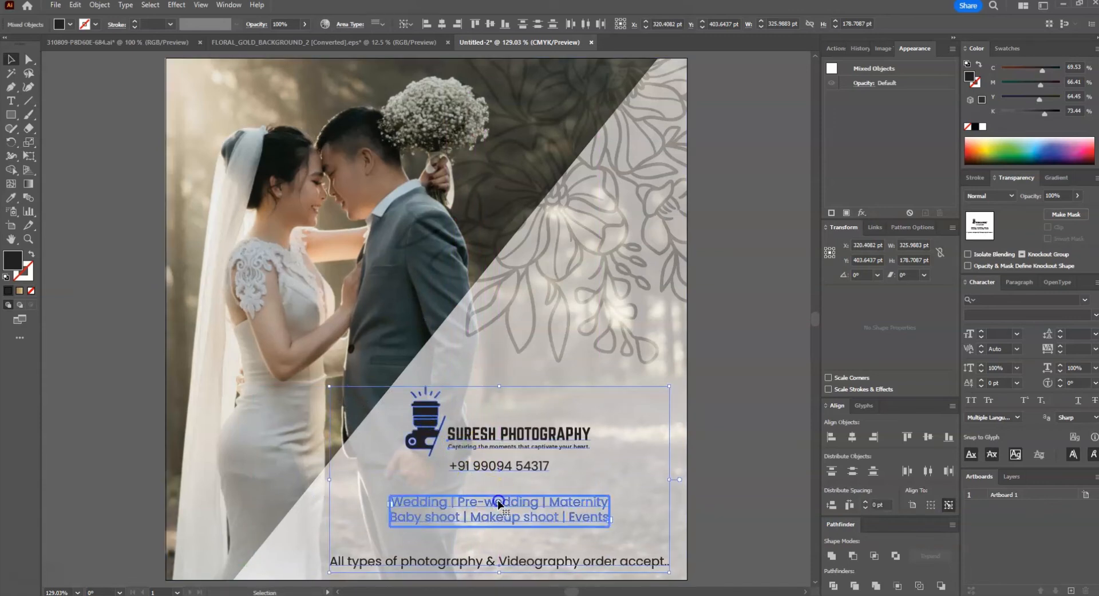
left_click(852, 437)
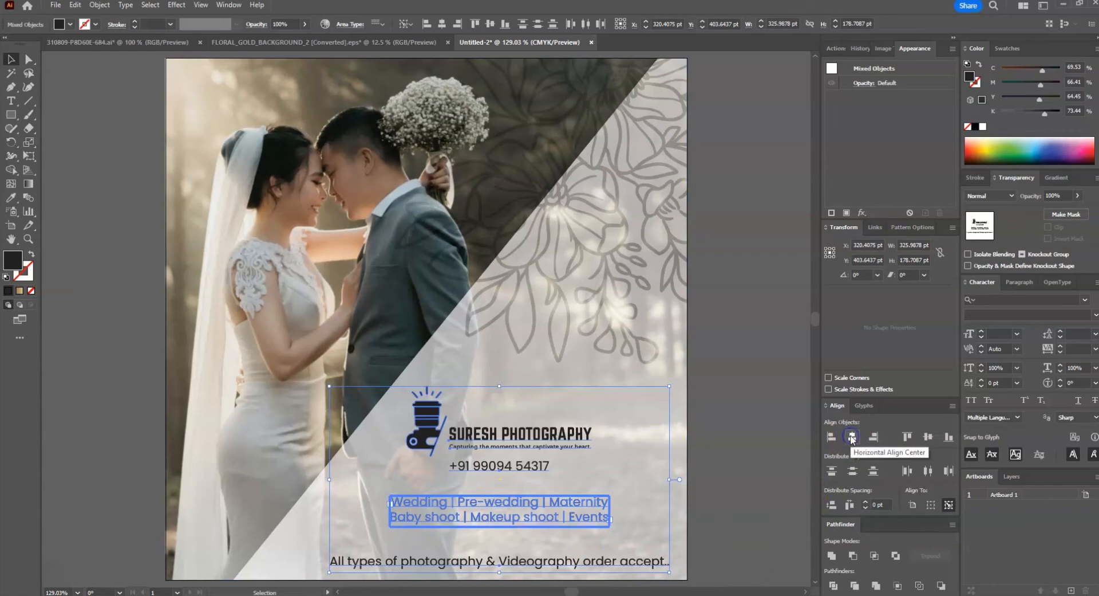
left_click(754, 397)
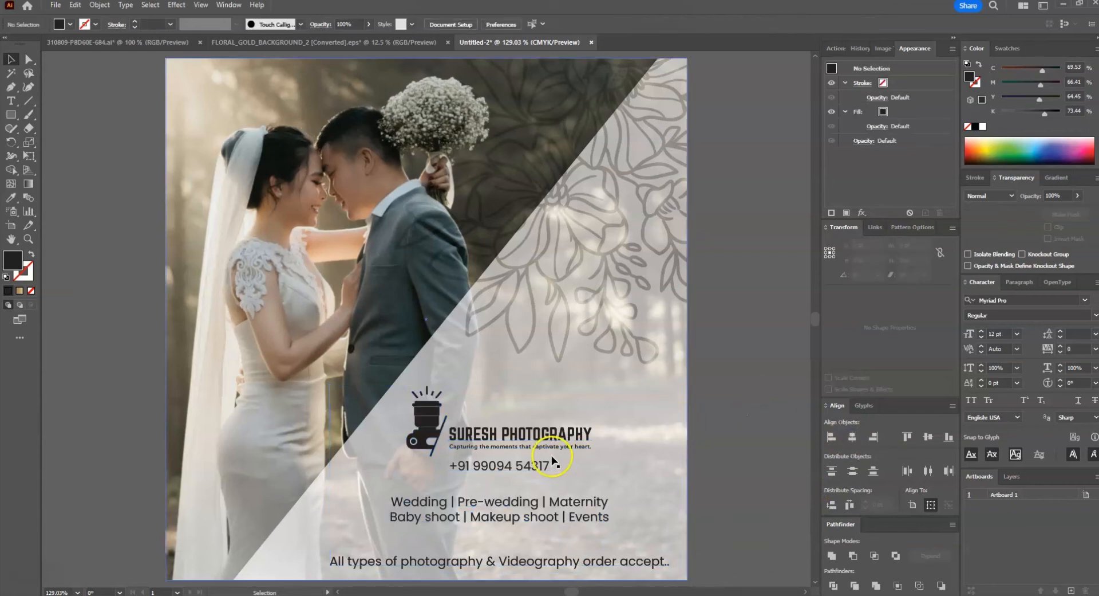
key("ctrl+1")
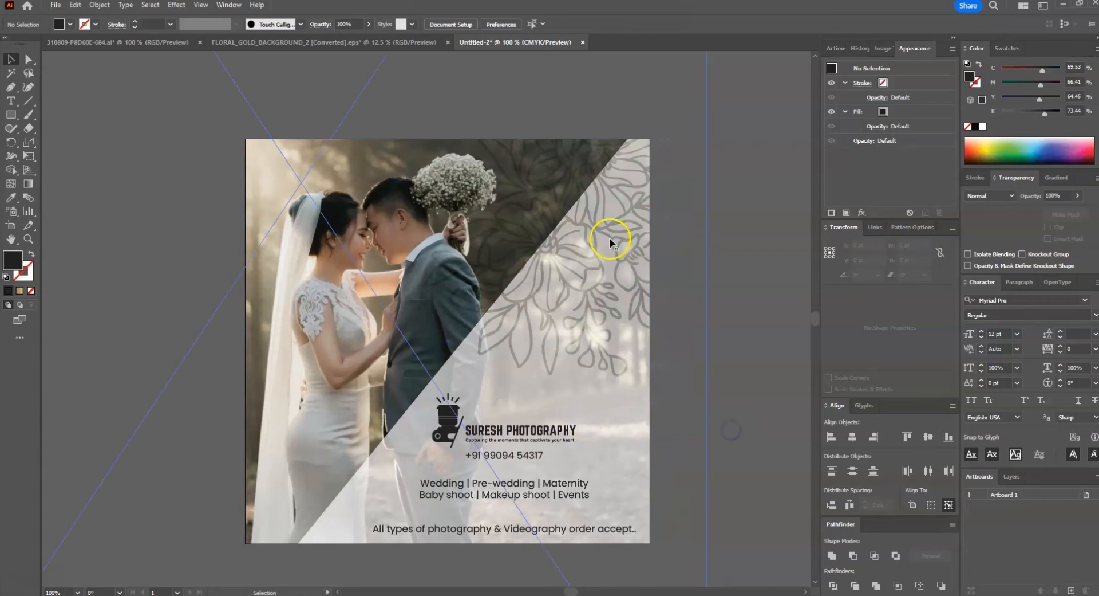
- Copy a gold floral bouquet from the FLORAL_GOLD_BACKGROUND_2 document and paste it into the Untitled-2 design
left_click(415, 43)
left_click(498, 334)
left_click(503, 42)
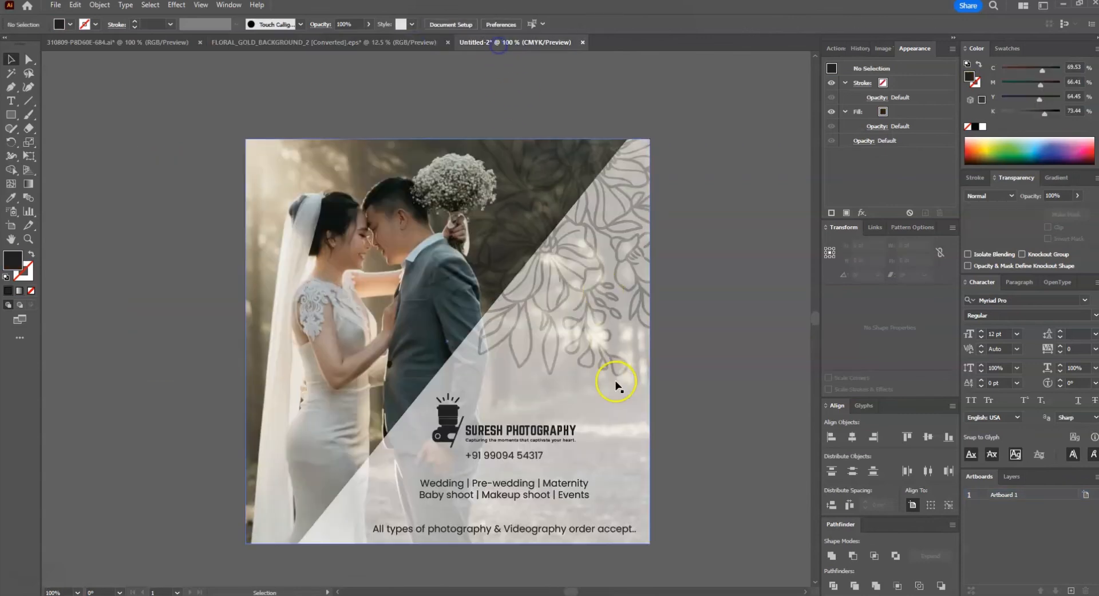
key("ctrl+v")
- Move the gold bouquet, about 128 x 139 pt, onto the design and align it with the artboard's bottom-right corner
left_click_drag(110, 319, 644, 330)
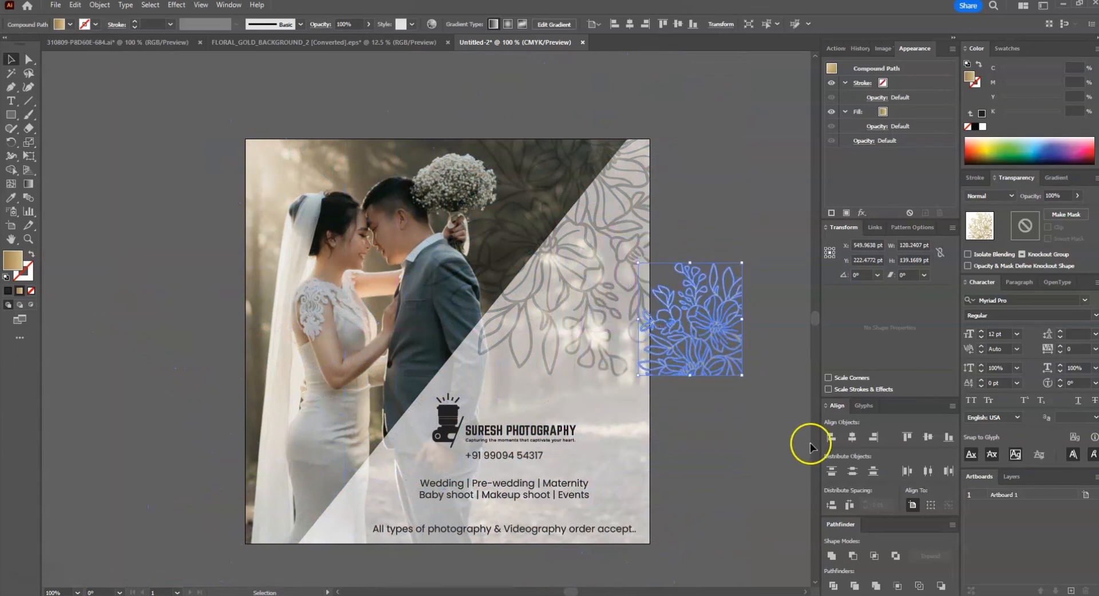
left_click(874, 436)
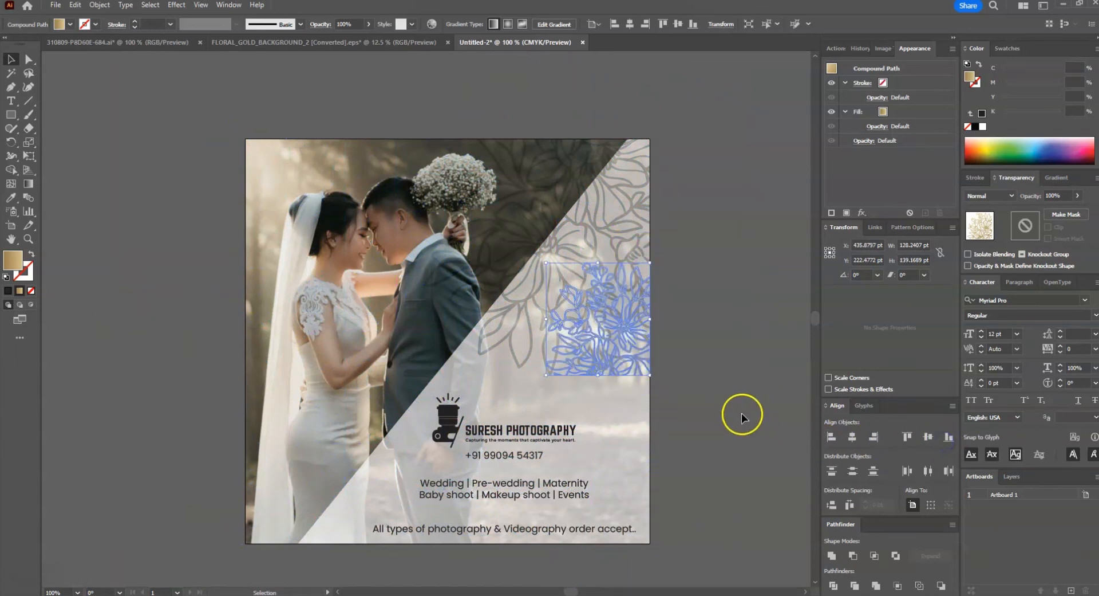
left_click(949, 436)
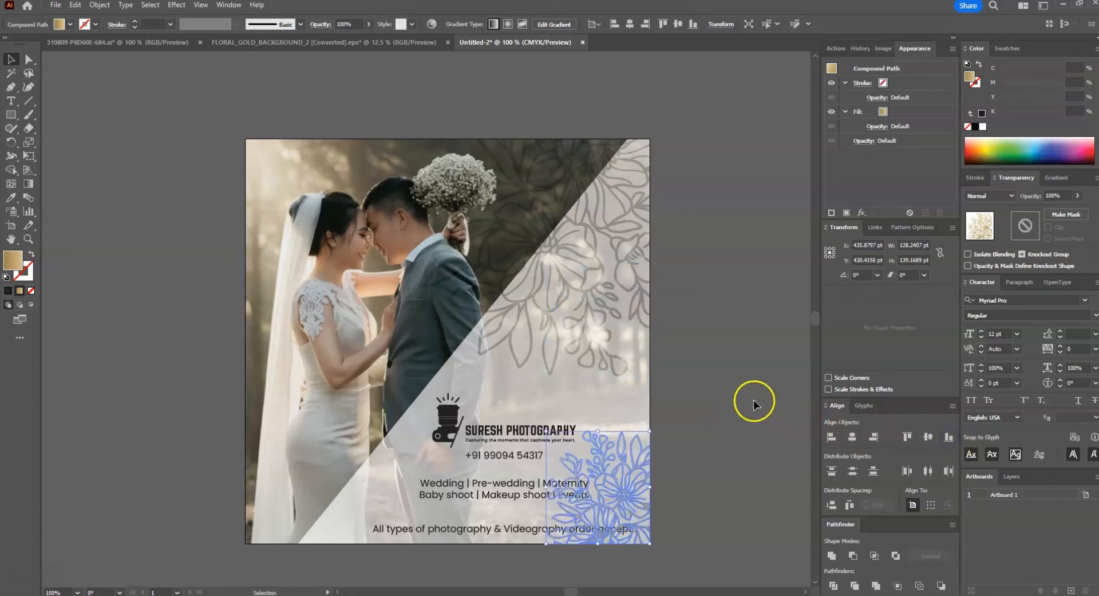
left_click(738, 403)
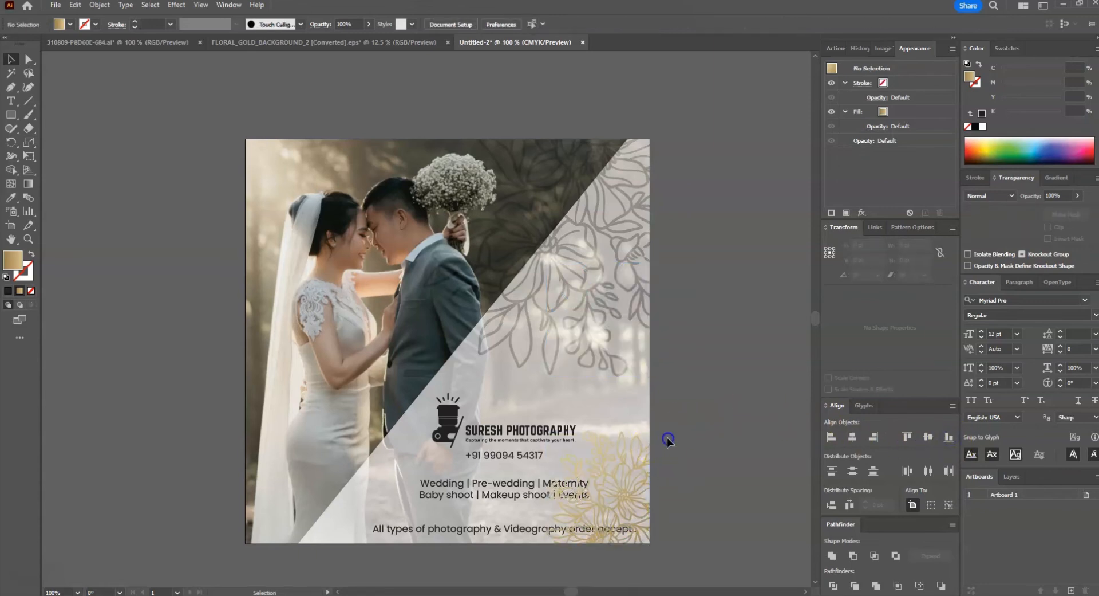
- Select the logo, phone number, services text and closing line together and arrange them in front of the gold bouquet
left_click(516, 435)
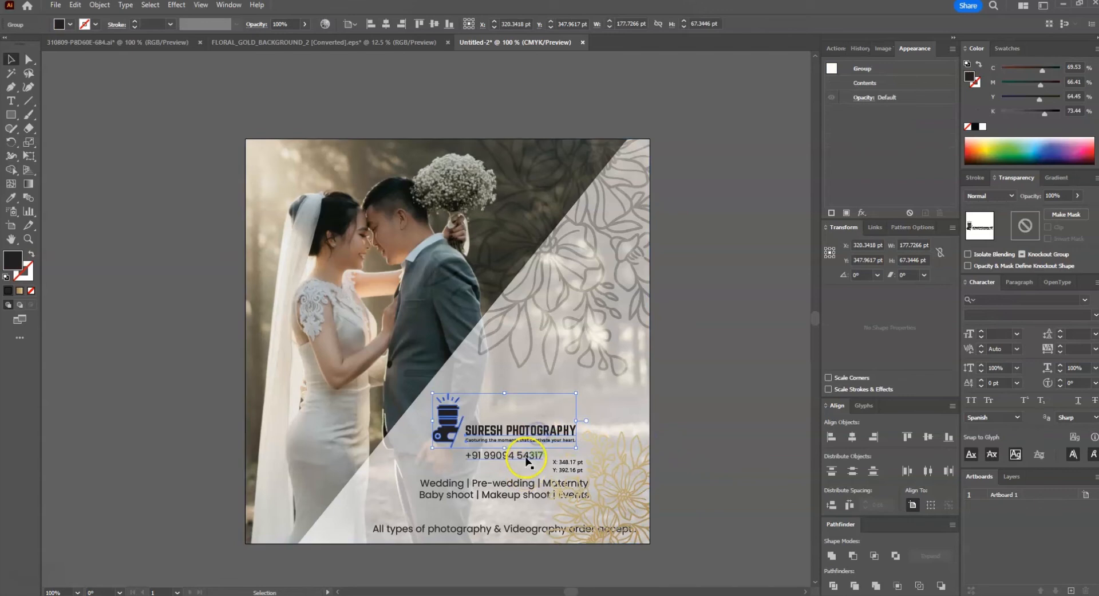
left_click(525, 456, "shift")
left_click(504, 488, "shift")
left_click(523, 528, "shift")
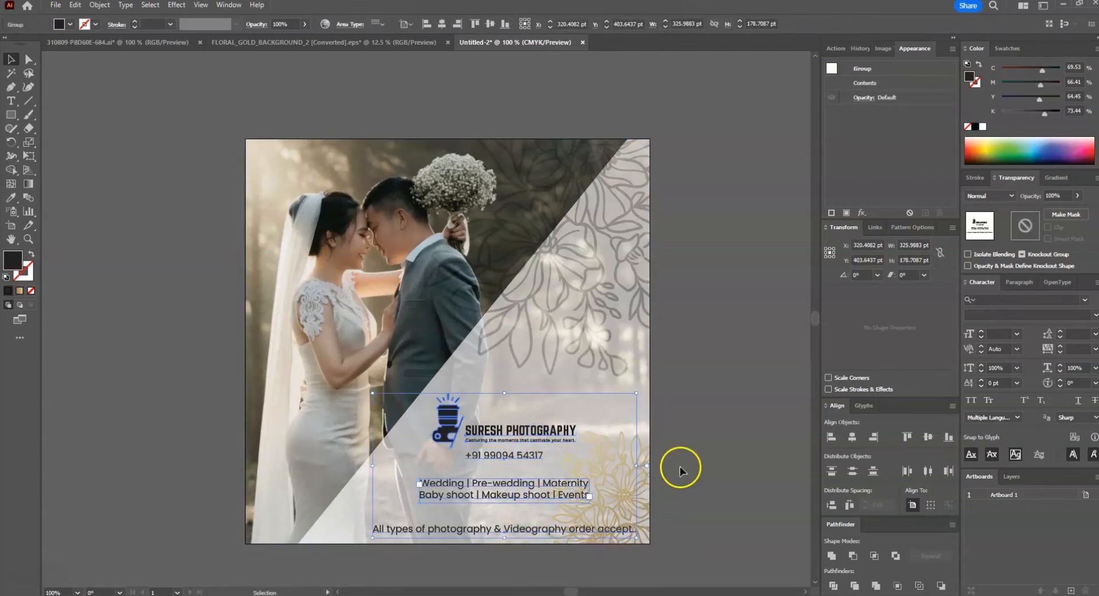
left_click(652, 475)
- Recolour the bottom-right bouquet with a 71% black (K) gray fill and set its blending mode to Multiply
left_click(634, 480)
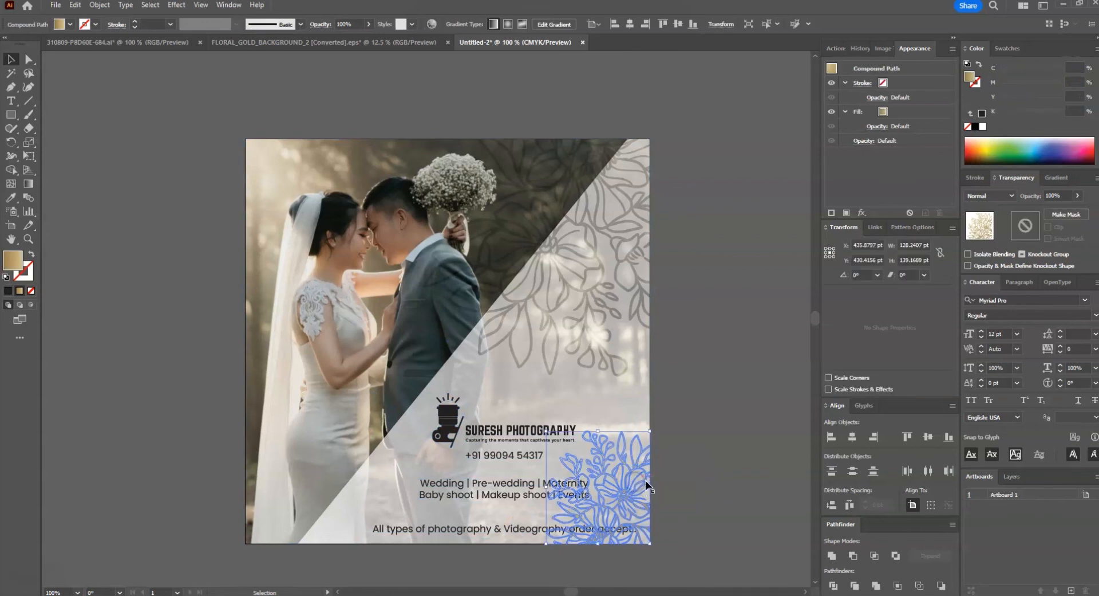
left_click(975, 127)
left_click_drag(1034, 116, 1043, 113)
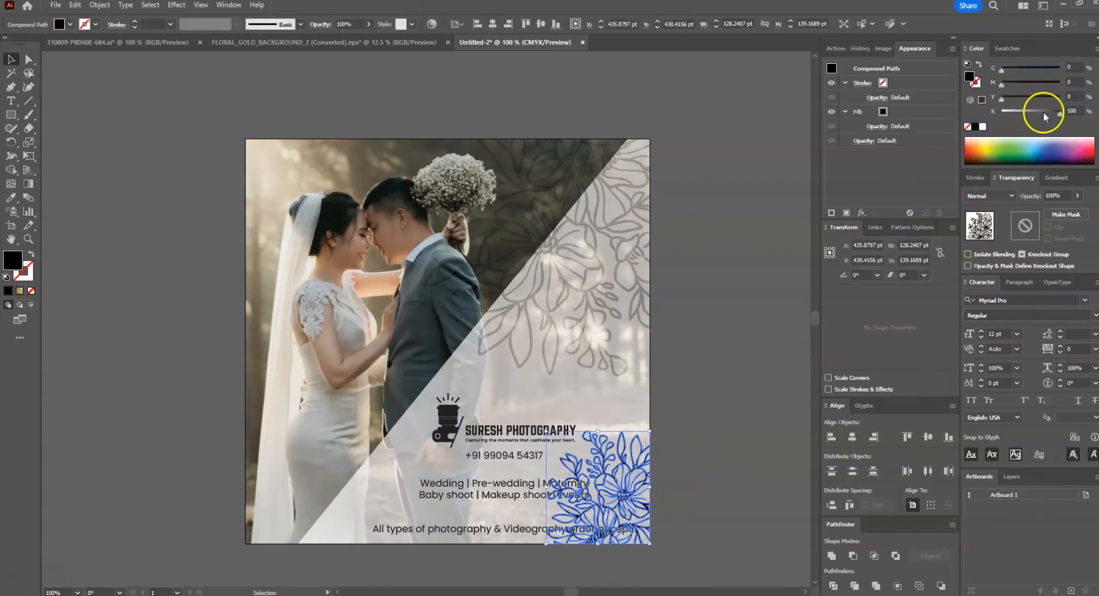
left_click(995, 196)
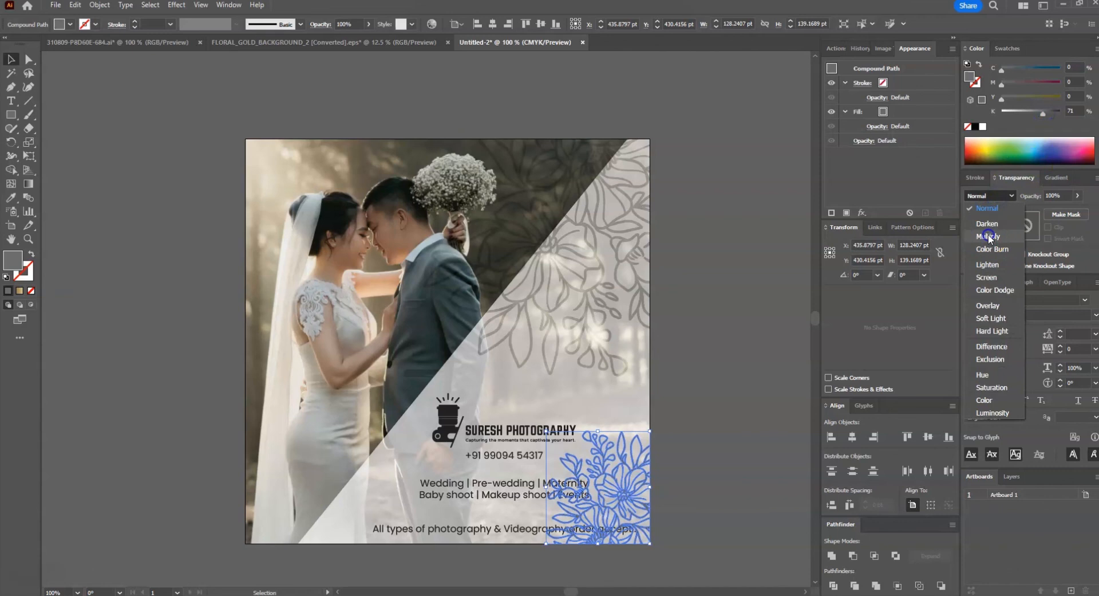
left_click(989, 236)
left_click(764, 385)
- Set the bottom-right bouquet's opacity to 15% and view the whole design at 100%
scroll(626, 548, "up", 1)
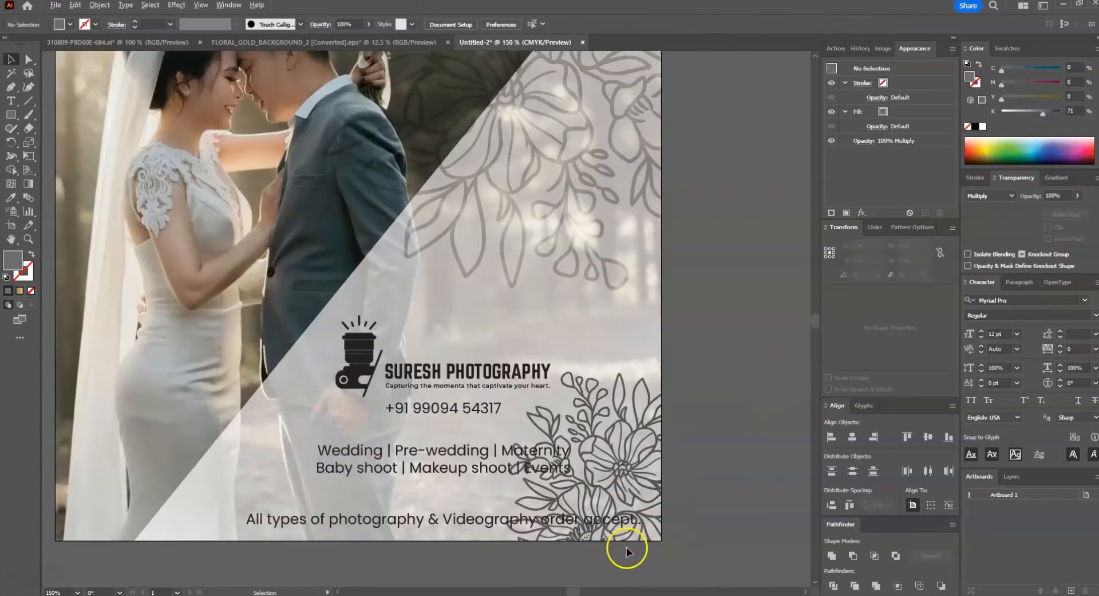
left_click(627, 459)
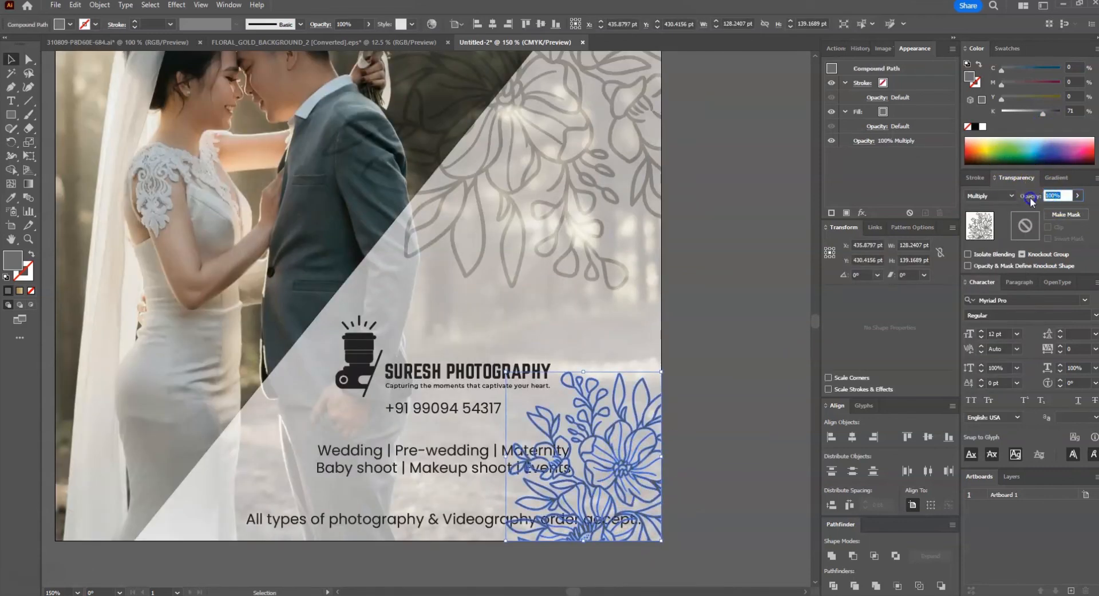
type("15")
key("Return")
left_click(724, 361)
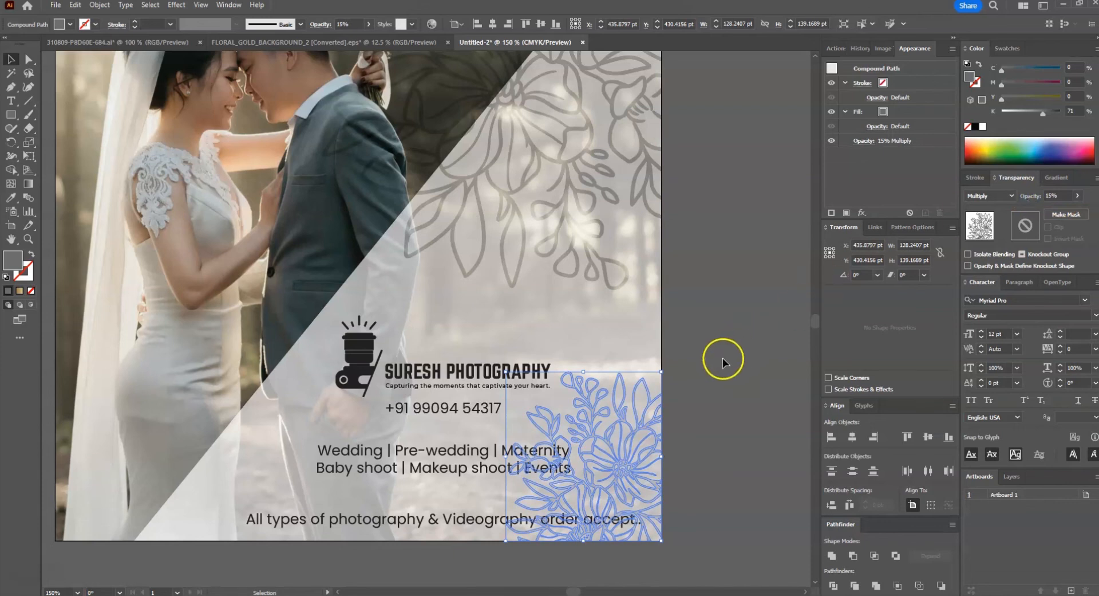
scroll(733, 361, "down", 1)
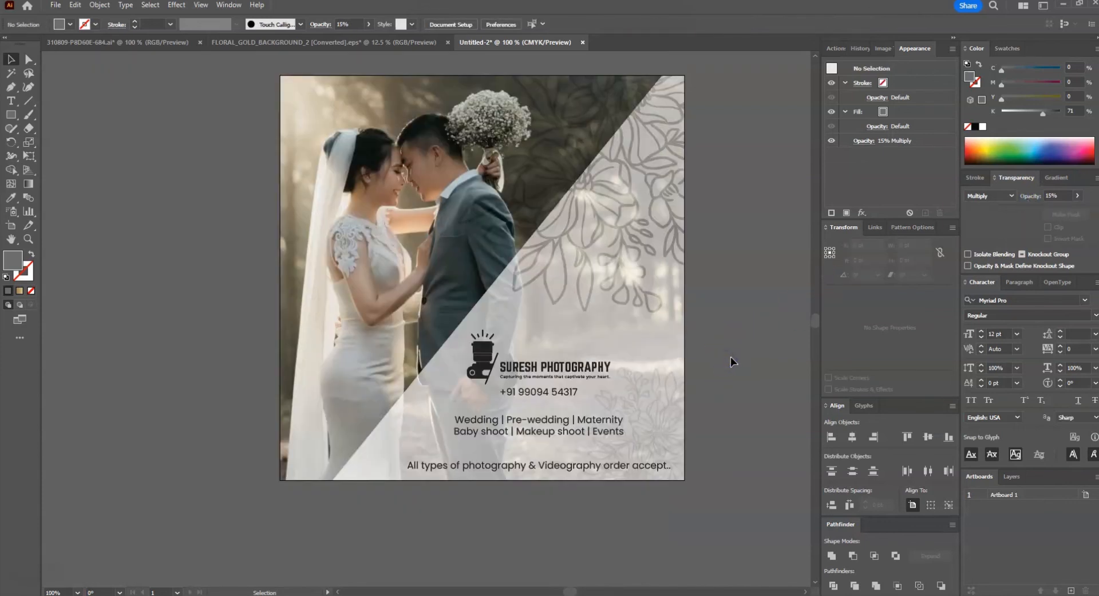
left_click(747, 356)
scroll(758, 364, "up", 2)
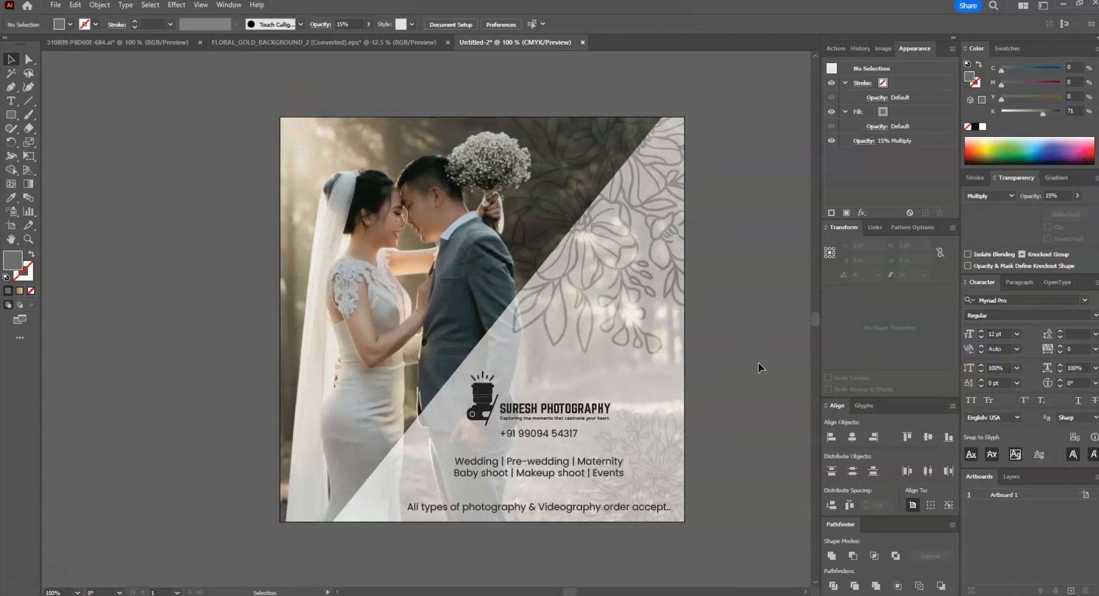
- Start saving the design to the computer instead of the cloud and open the designer's personal folder on the Desktop
key("ctrl+s")
left_click(757, 349)
left_click(336, 440)
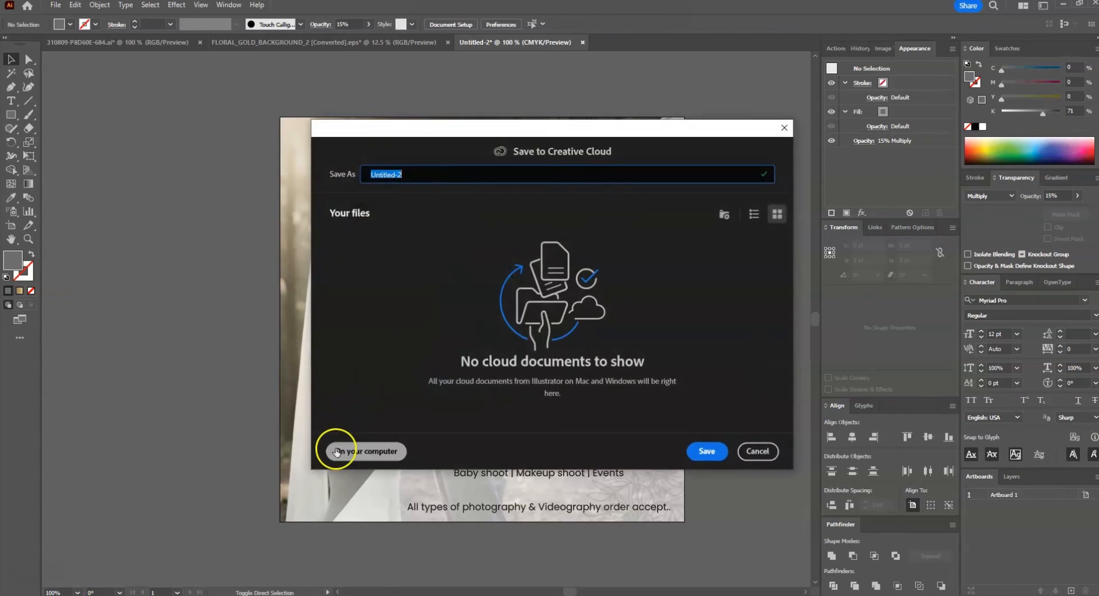
left_click(350, 455)
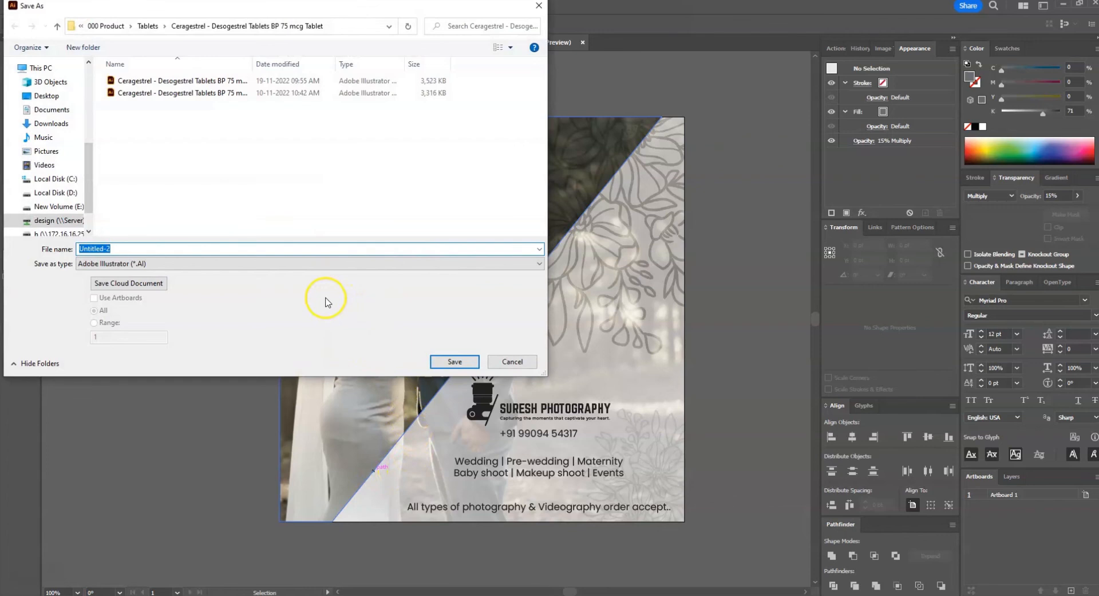
left_click(46, 96)
left_click(128, 116)
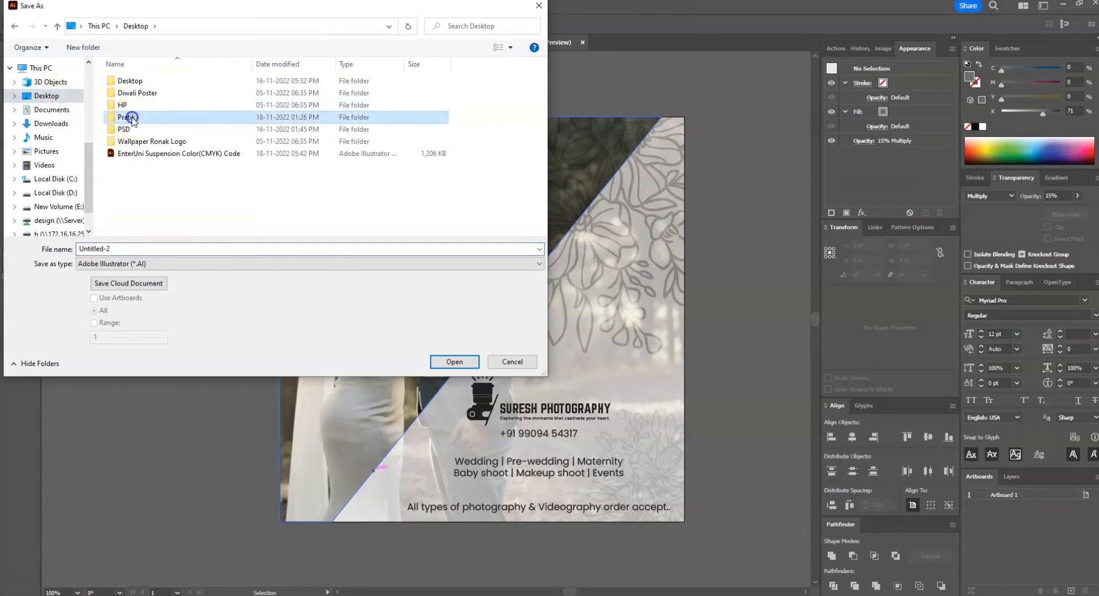
double_click(131, 119)
- Create a new folder named Photography Poster in the current save location and open it
left_click(85, 46)
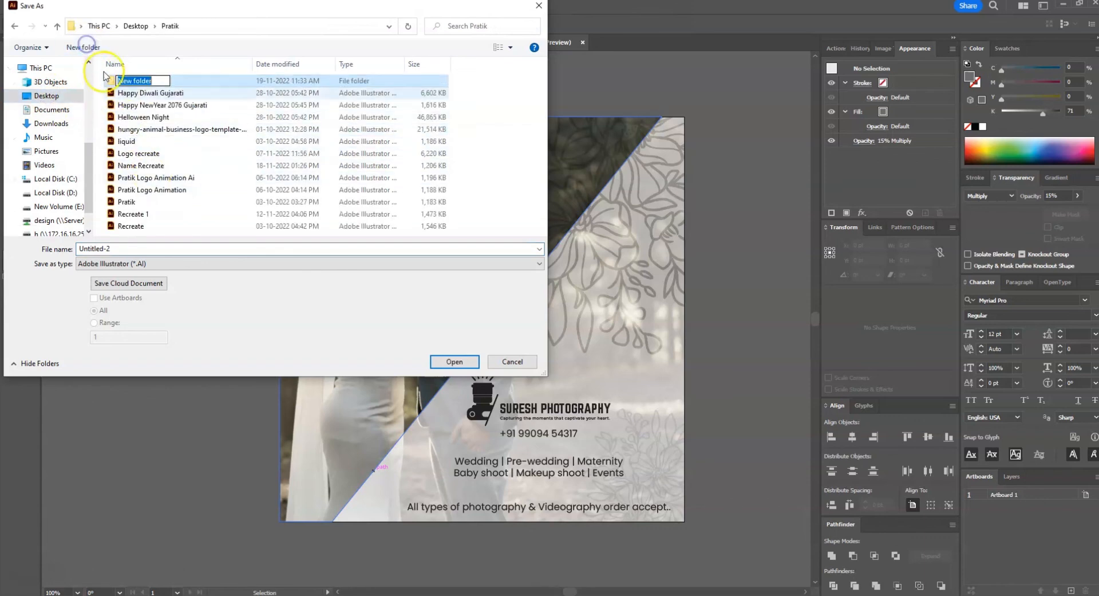
type("Photography Poster")
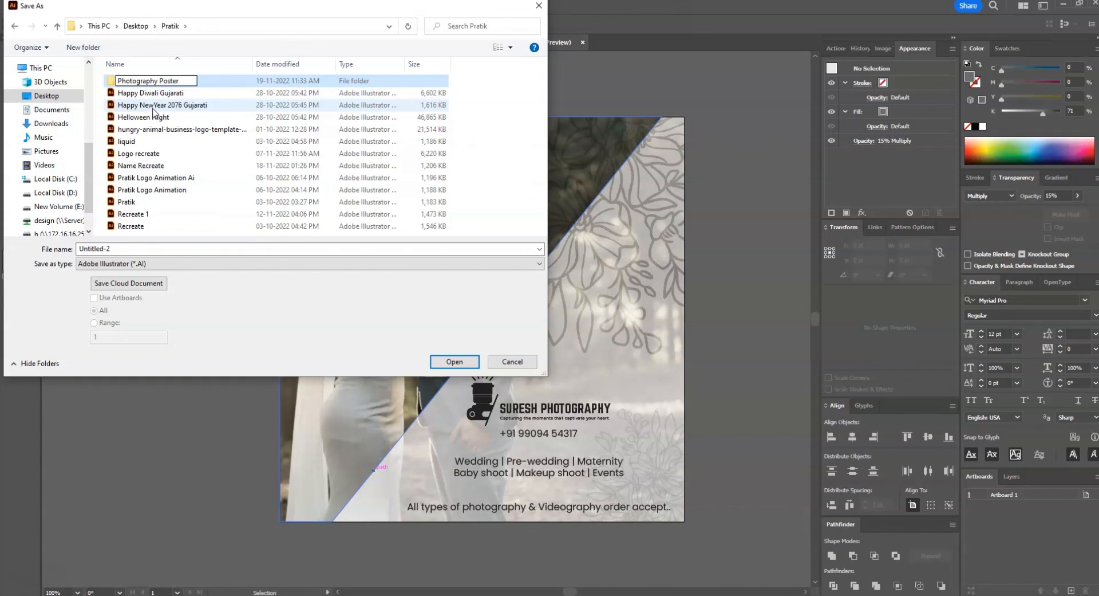
key("Return")
key("Return")
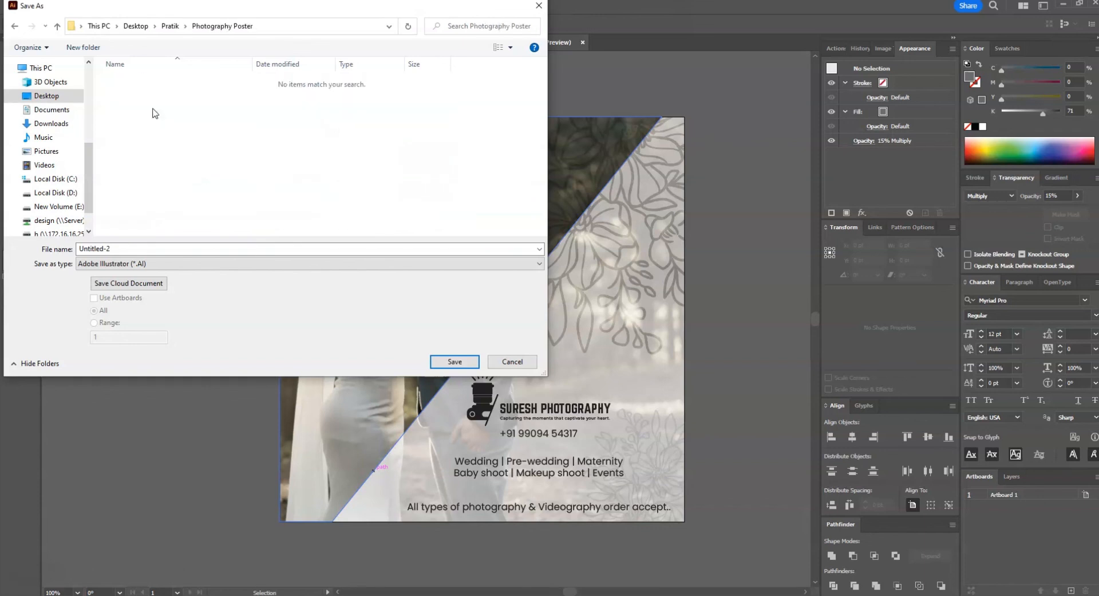
- Save the design as an Adobe Illustrator file named Suresh photography, accepting the Illustrator 2020 version options
left_click(115, 250)
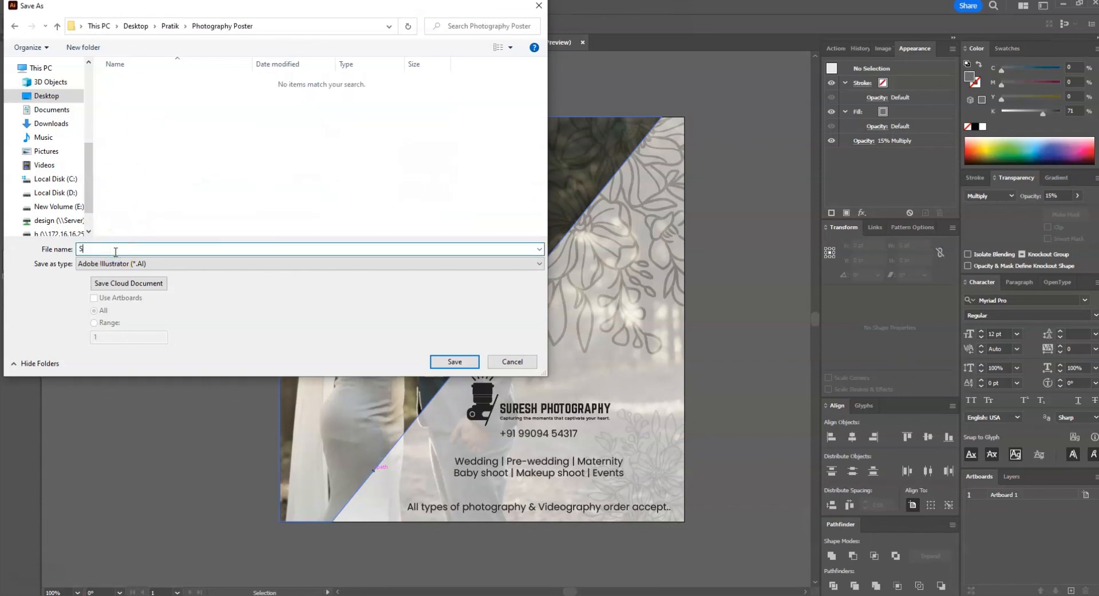
type("photography")
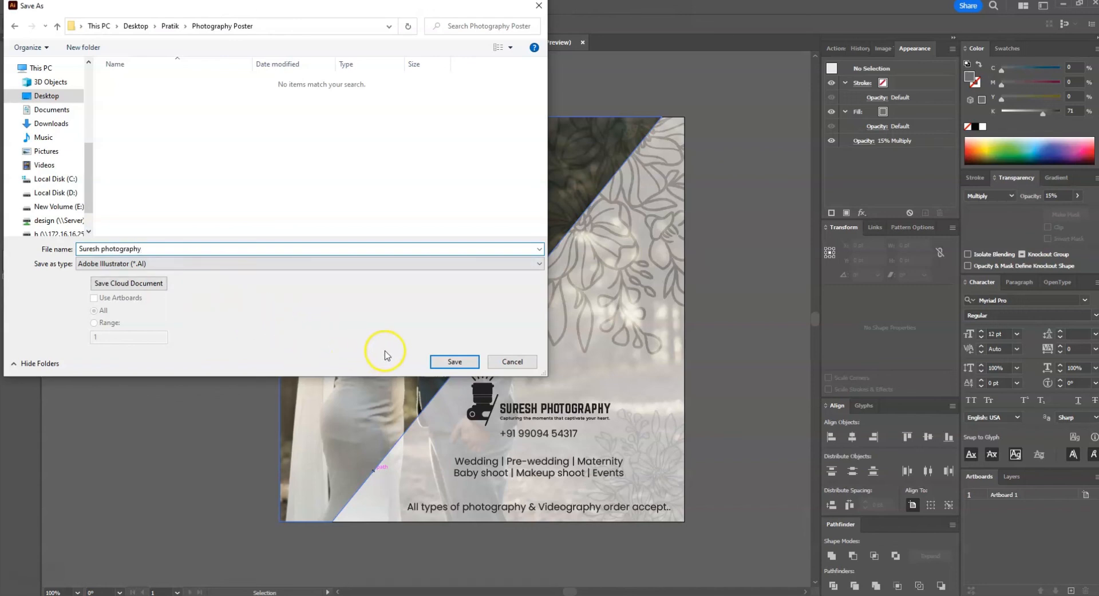
left_click(438, 362)
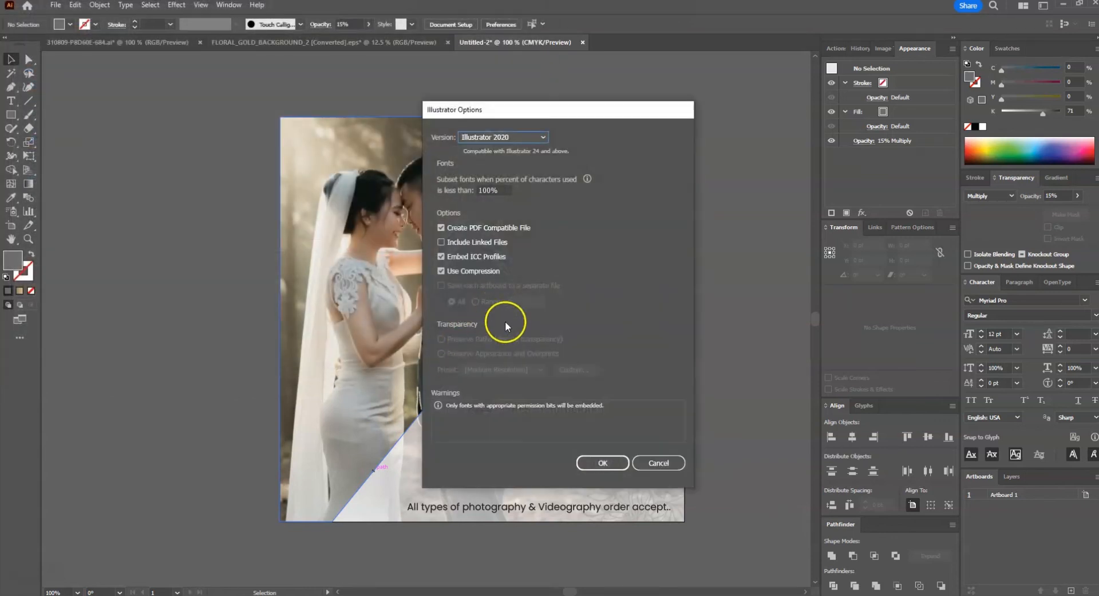
left_click(601, 461)
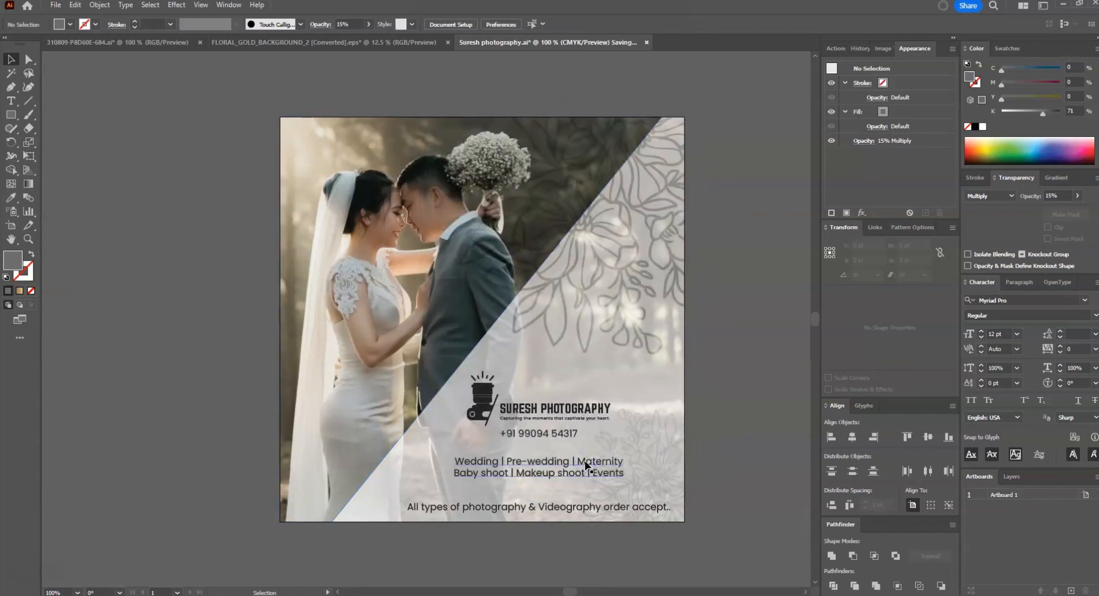